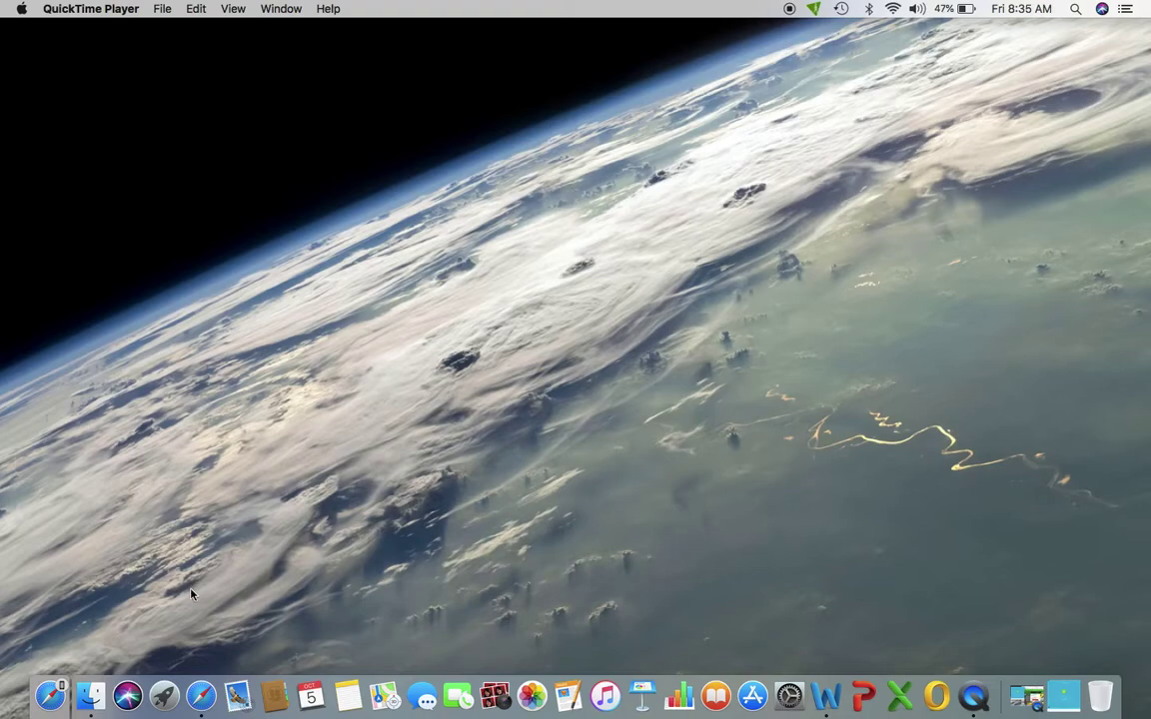
Step: Switch to Safari and open the hide.me website
left_click(203, 699)
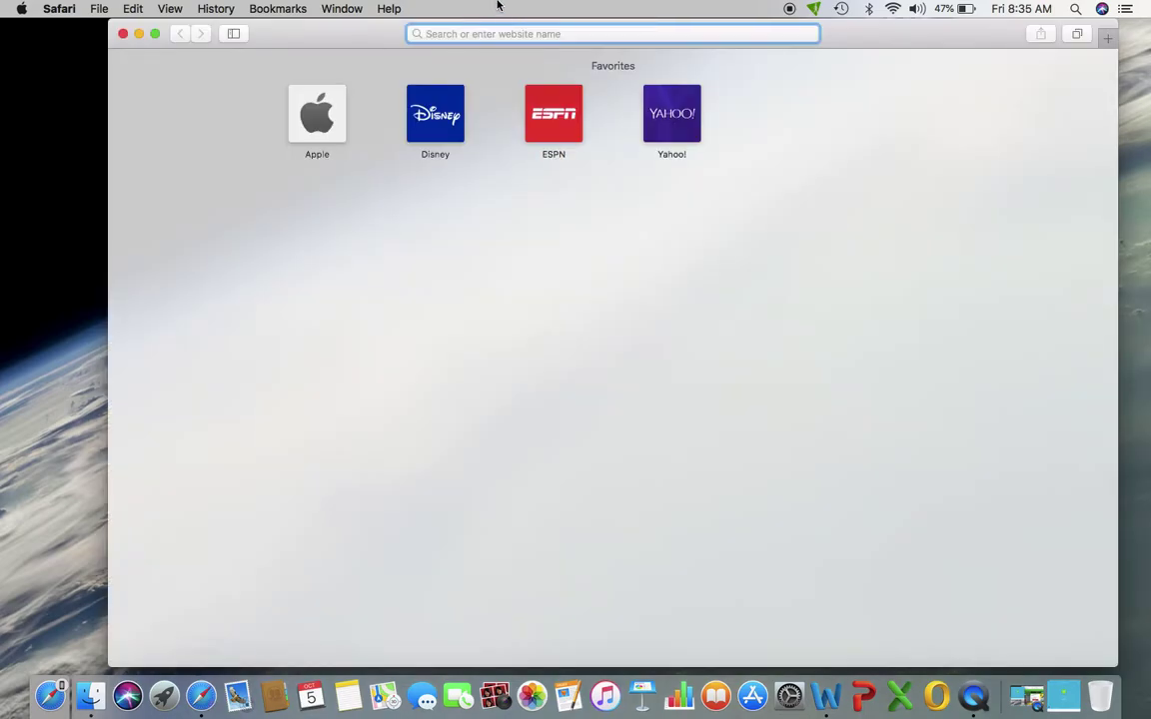
type("hide.me")
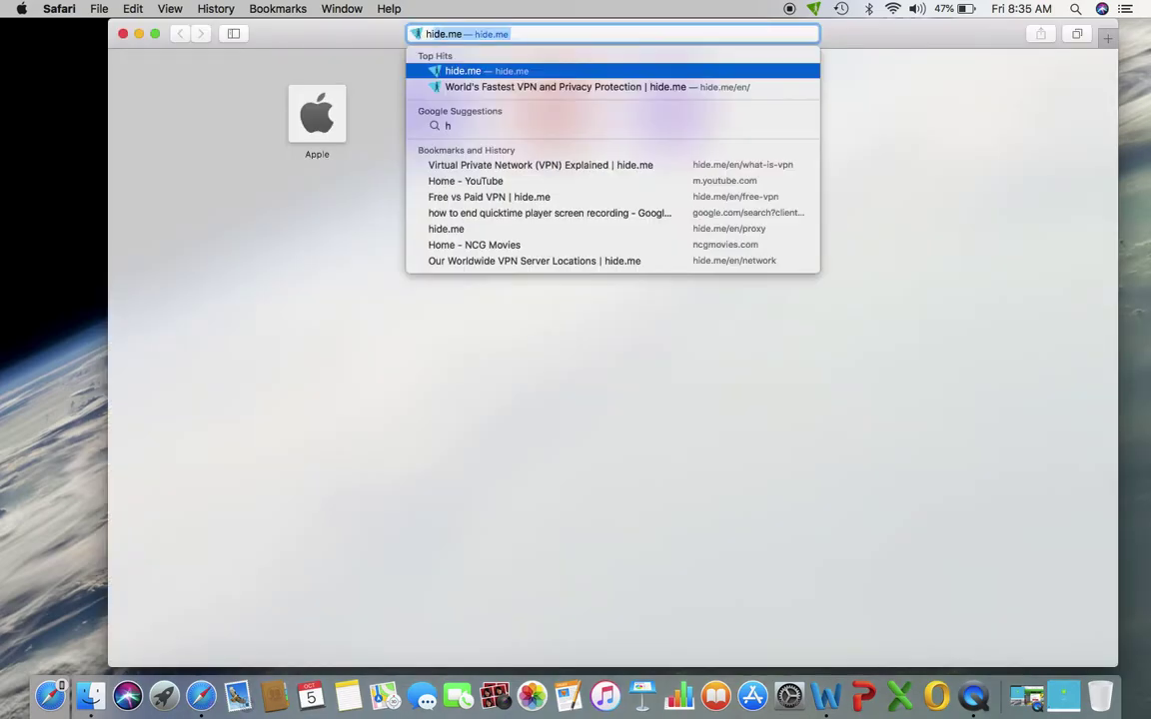
key("Return")
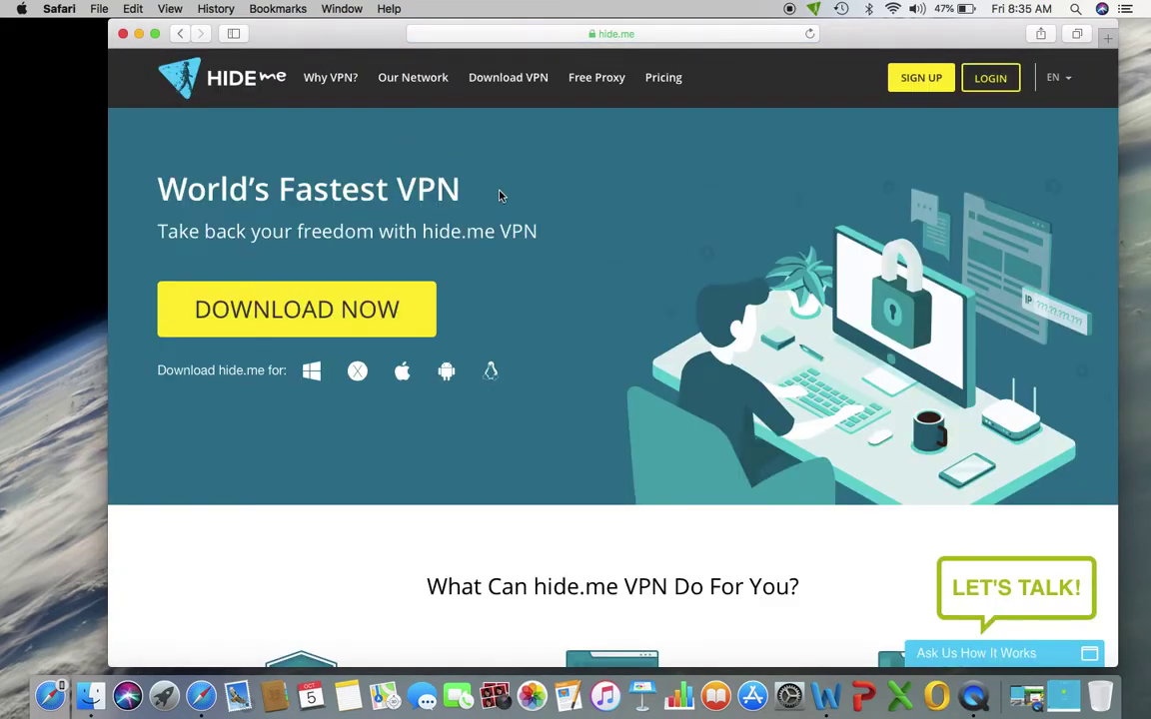
Step: Review the supported apps in the hide.me homepage footer and the Premium and Plus pricing plans
scroll(511, 337, "down", 2)
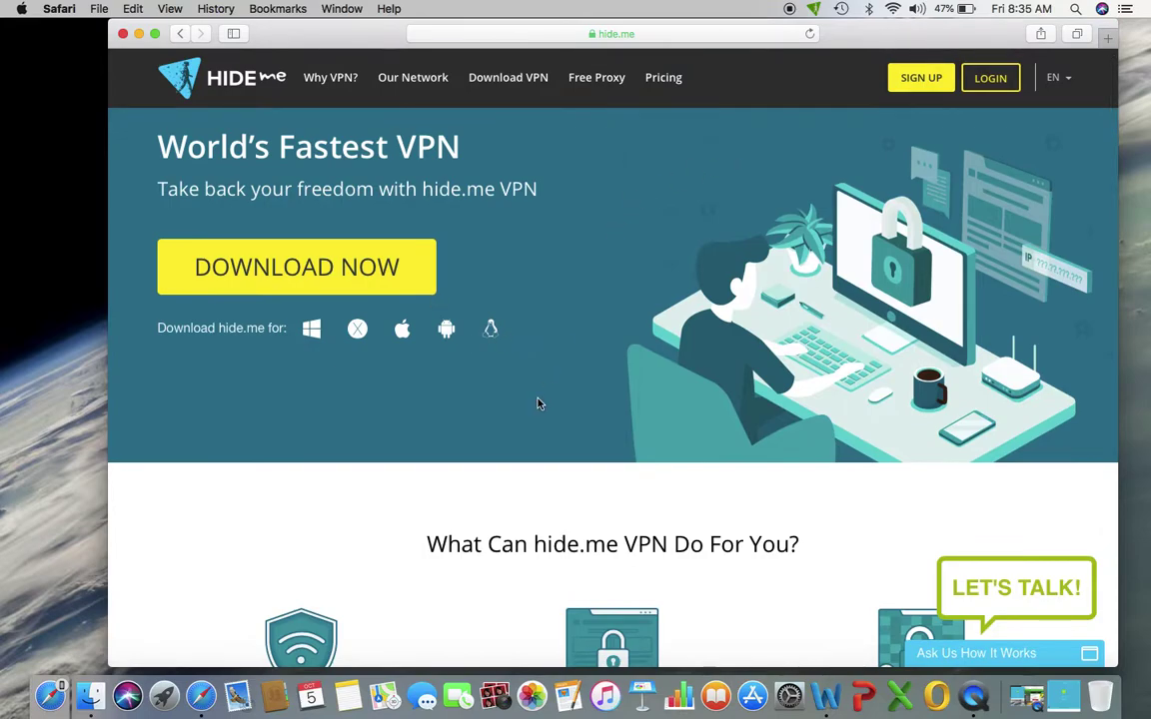
scroll(537, 404, "down", 20)
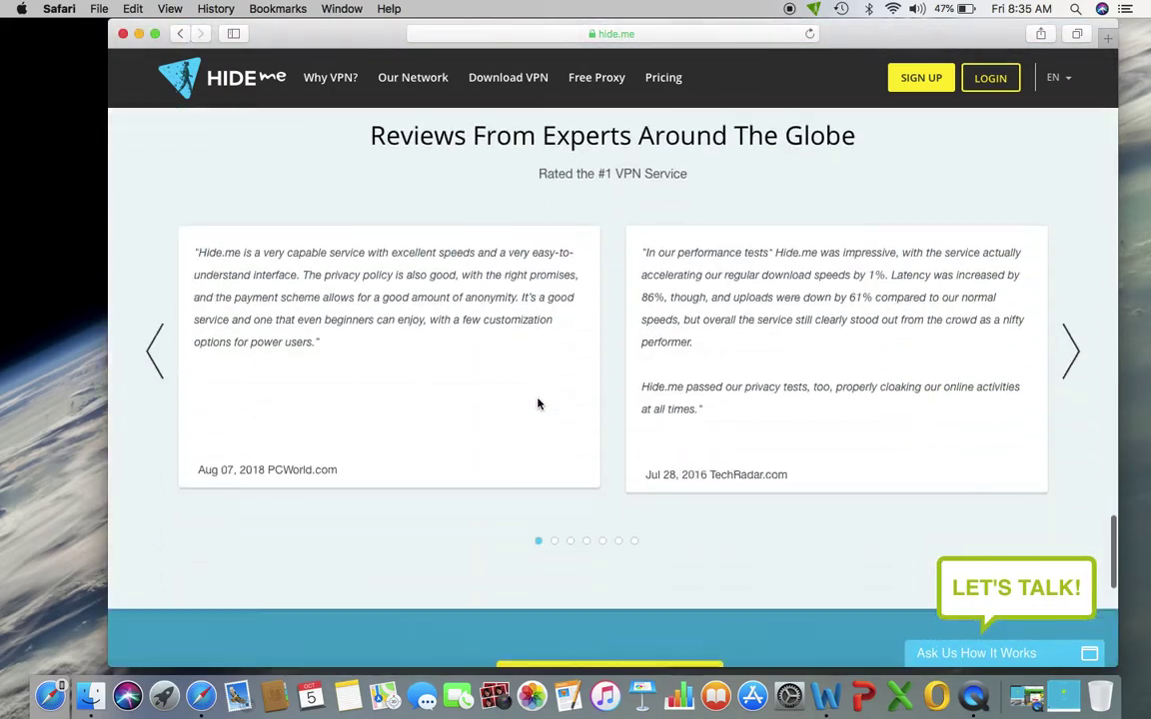
scroll(537, 404, "down", 10)
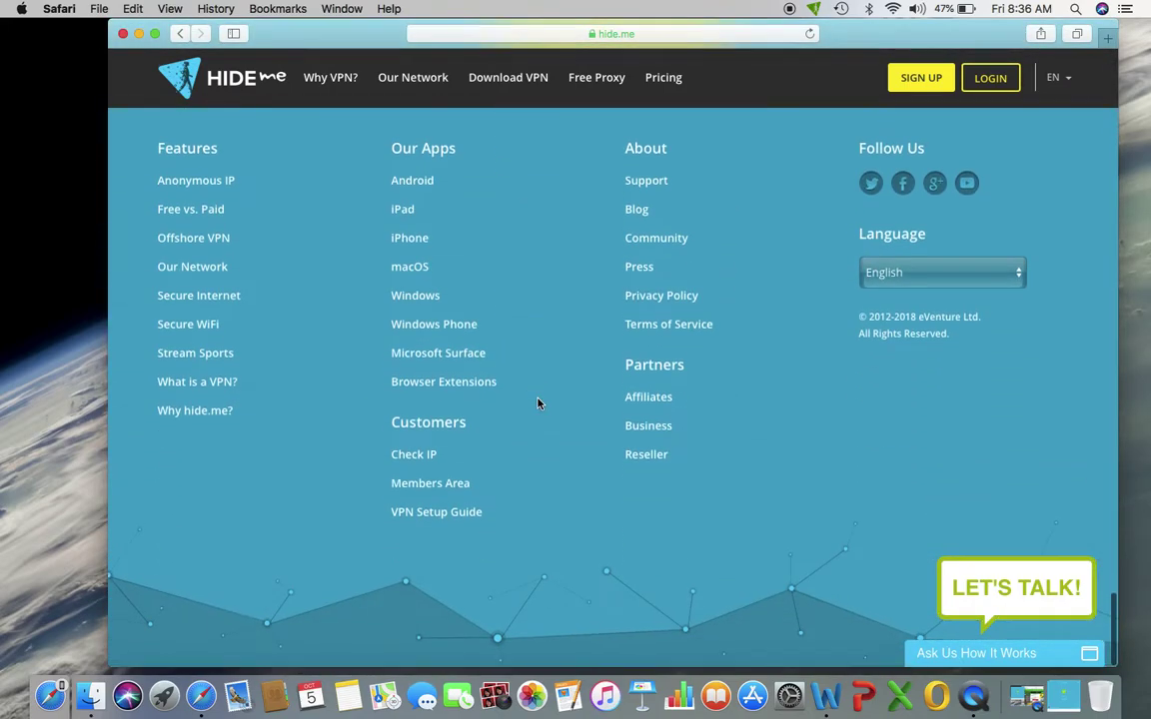
left_click(477, 177)
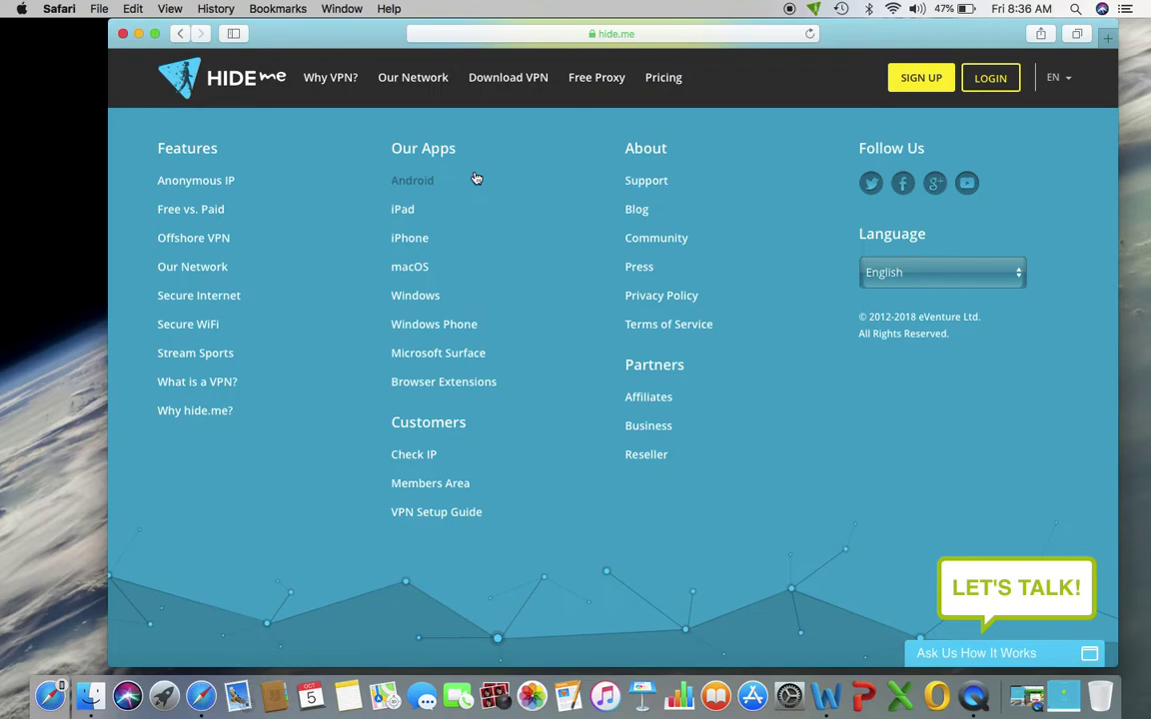
scroll(489, 182, "up", 10)
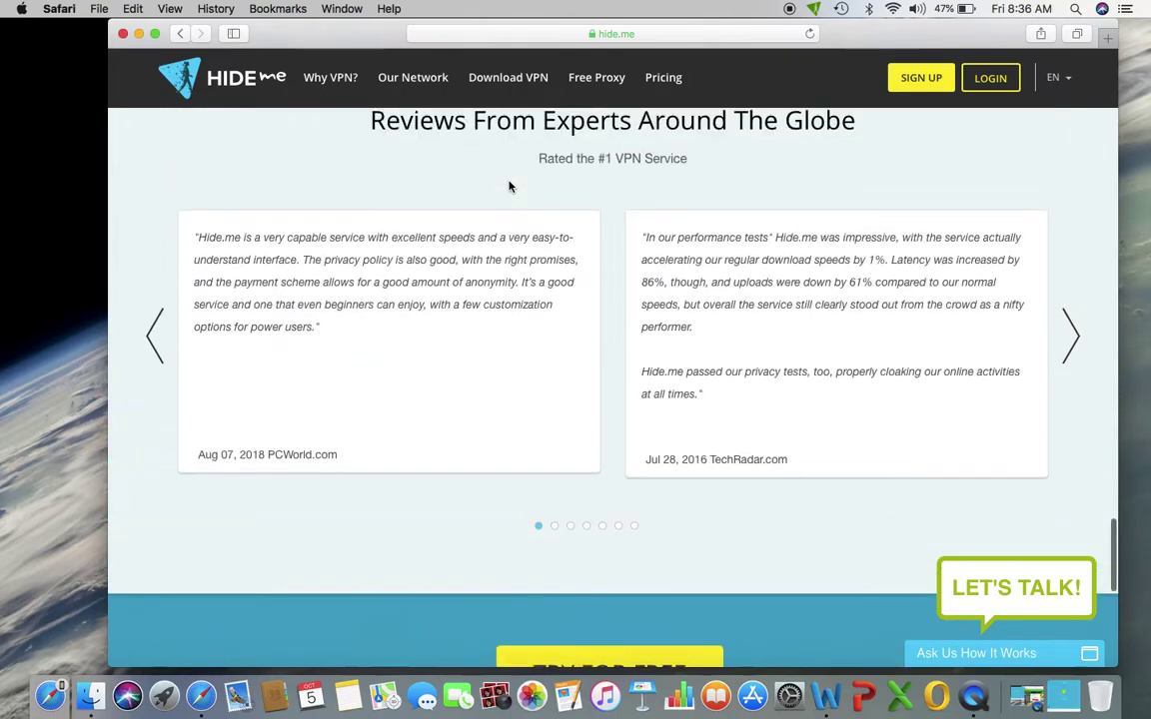
scroll(508, 186, "up", 10)
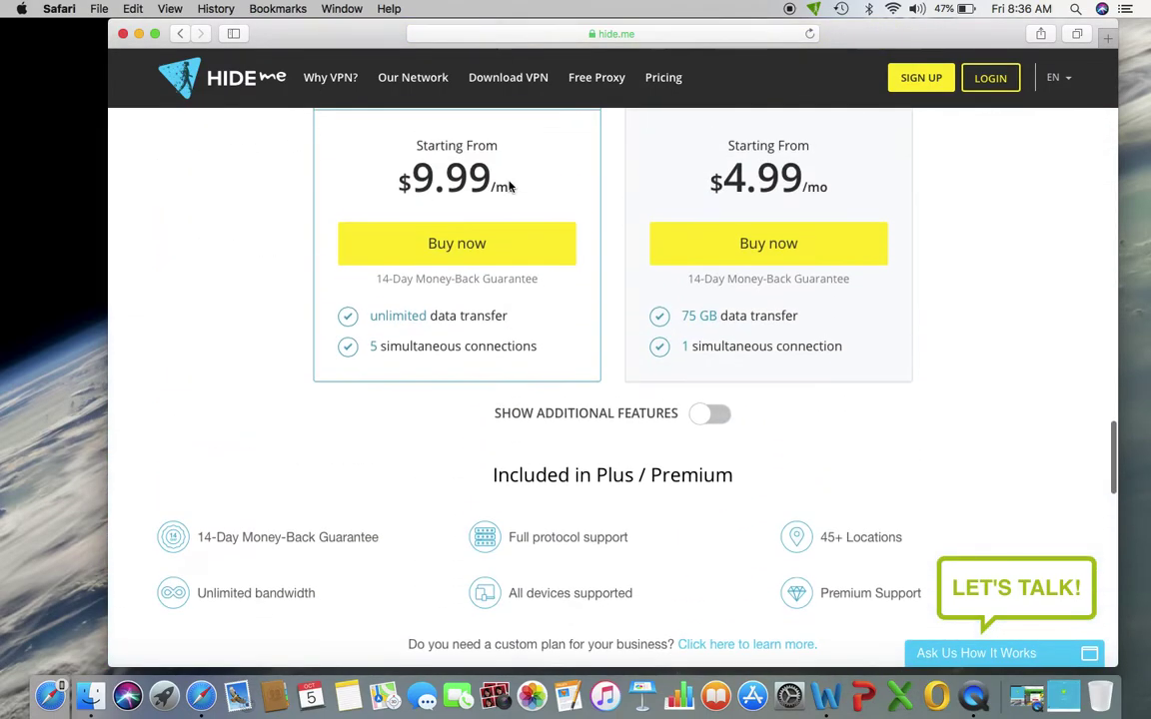
scroll(508, 187, "up", 5)
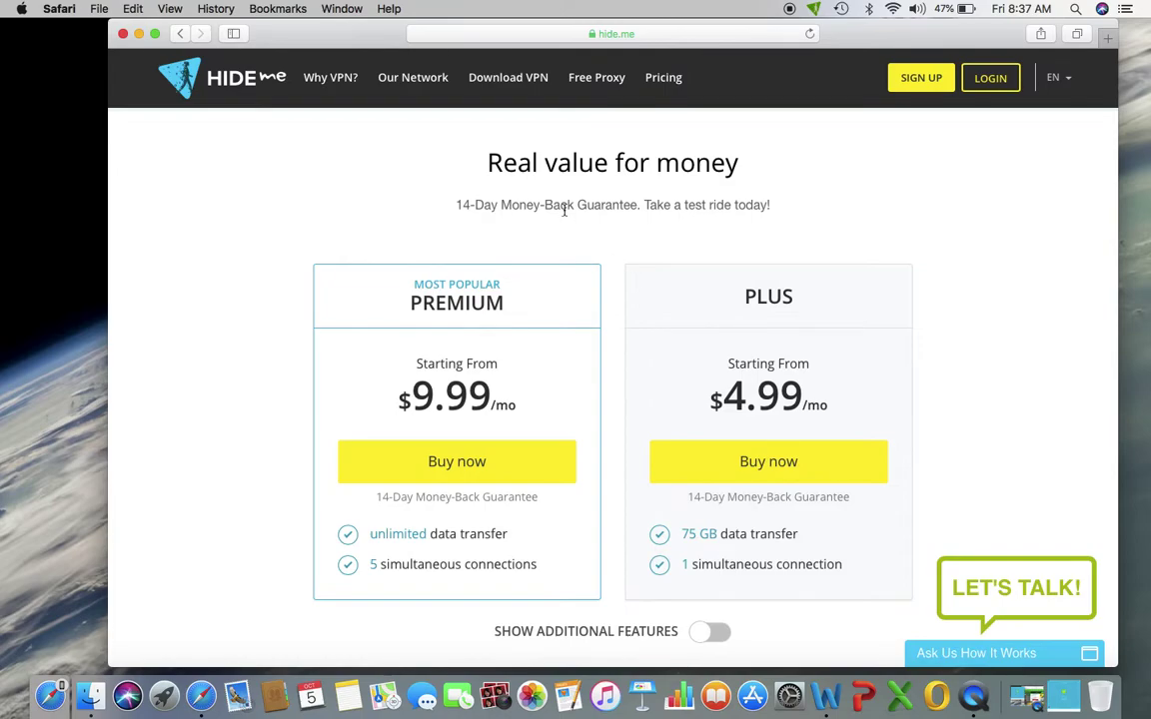
Step: Examine the world map of server locations and the remaining homepage sections up to the page header
scroll(564, 211, "up", 10)
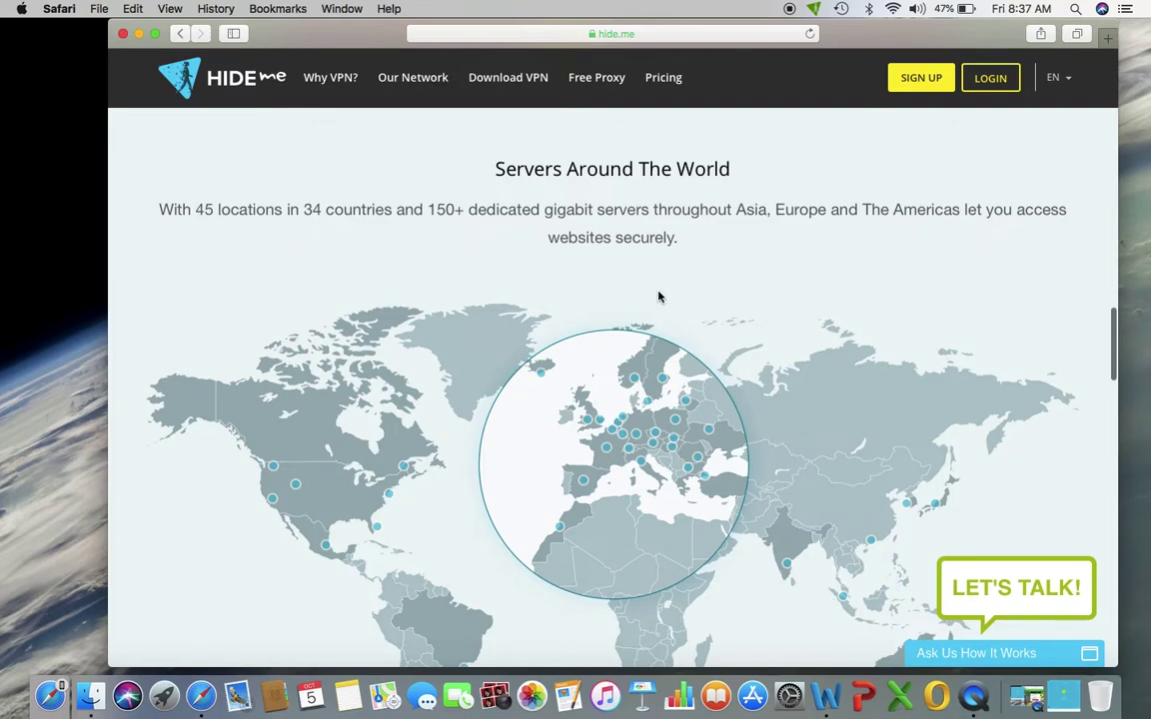
scroll(660, 297, "up", 2)
scroll(659, 296, "down", 2)
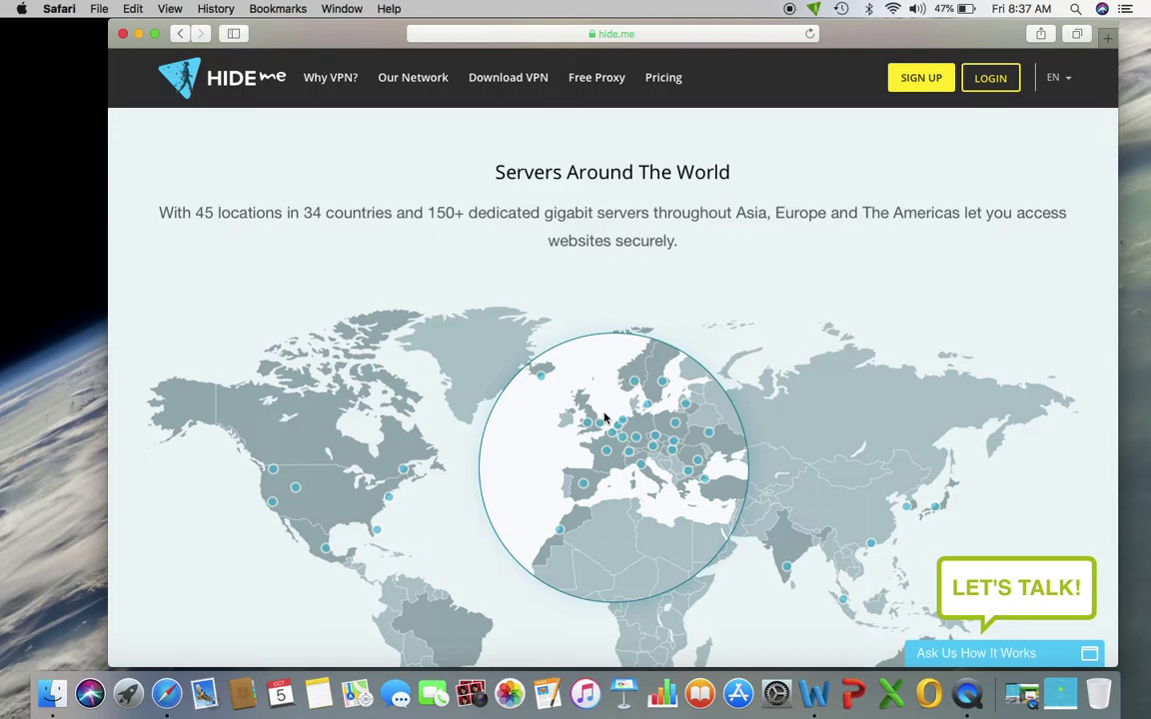
scroll(597, 332, "up", 10)
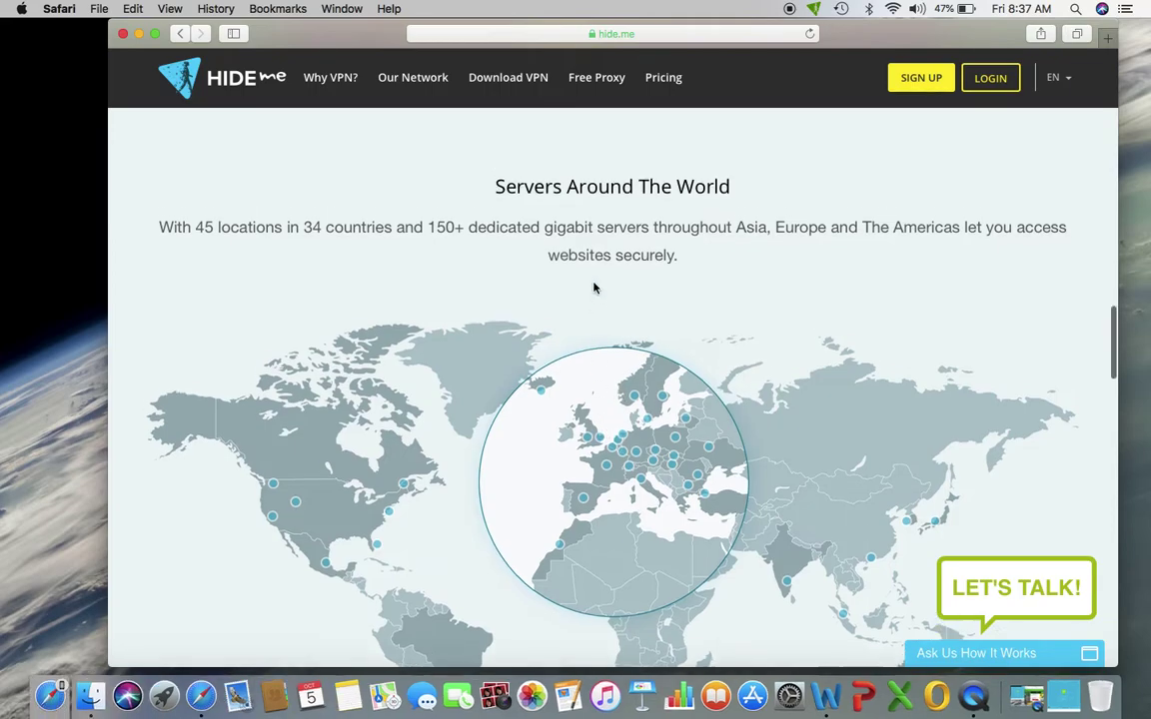
scroll(593, 288, "up", 10)
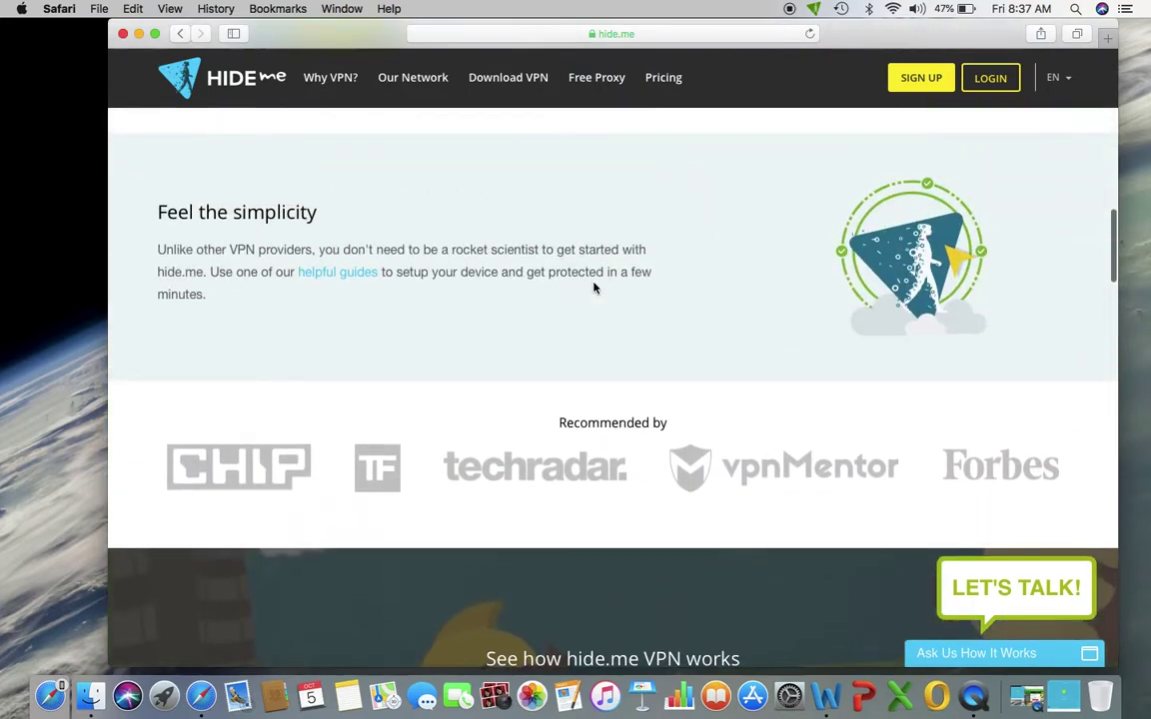
scroll(593, 288, "up", 10)
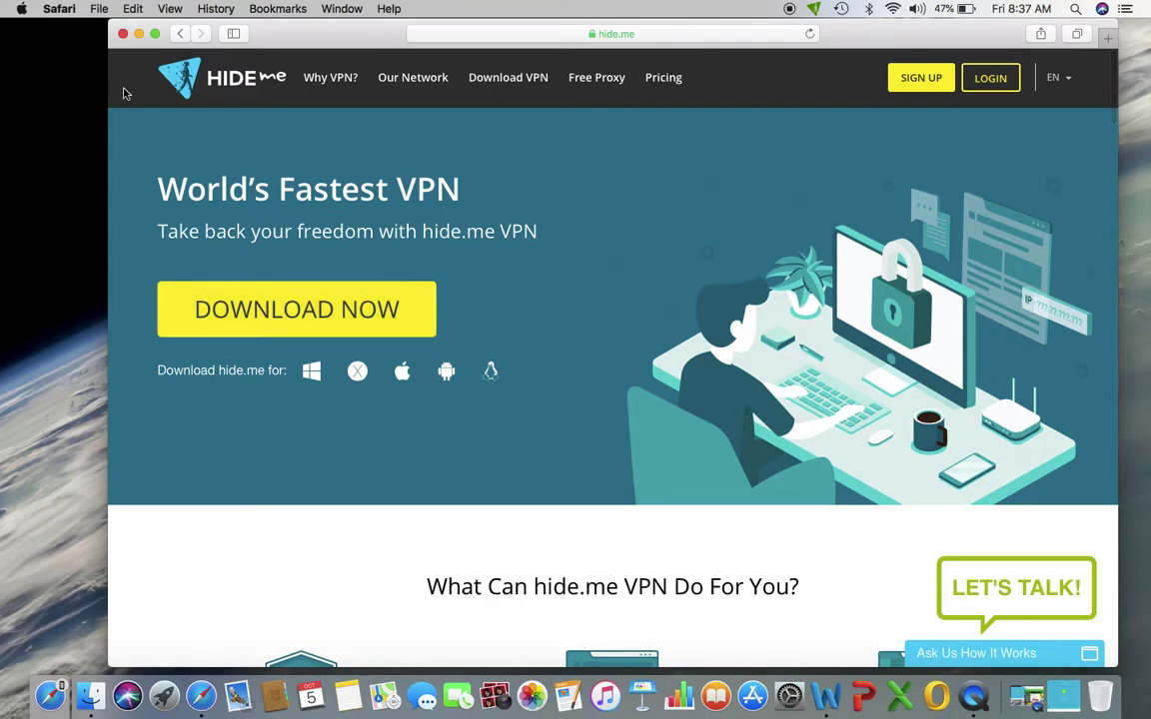
Step: Minimize Safari, bring up the hide.me VPN app and place its window on the right side of the desktop
left_click(139, 33)
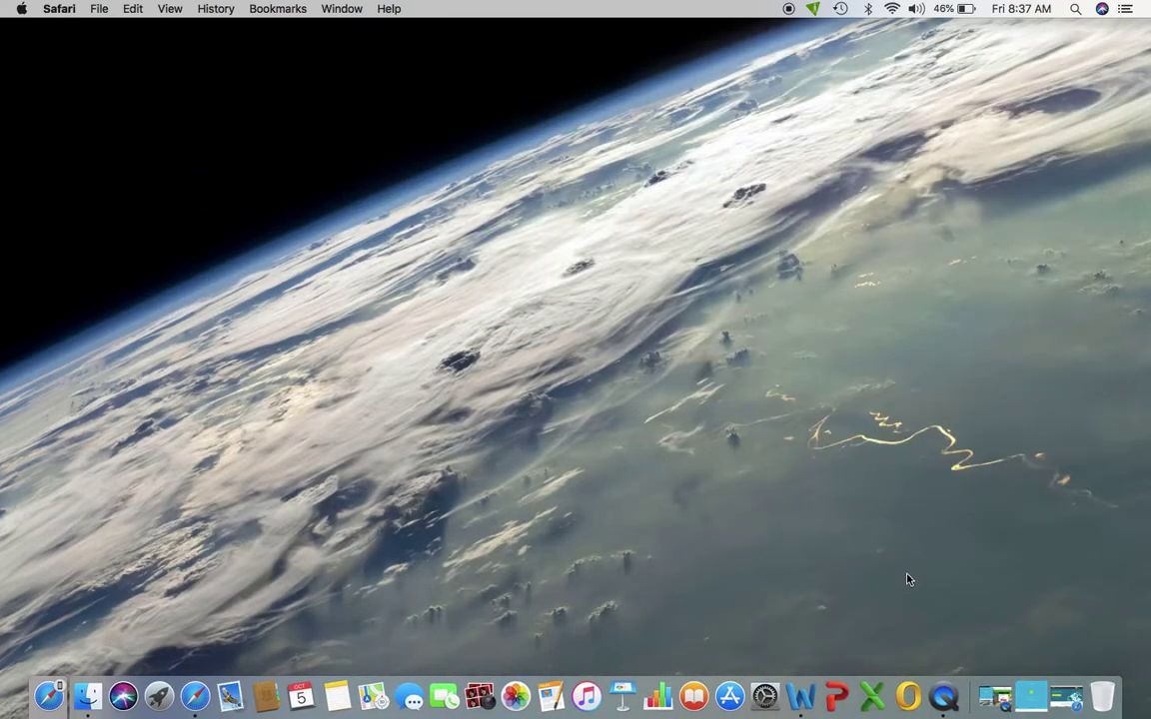
left_click(1039, 704)
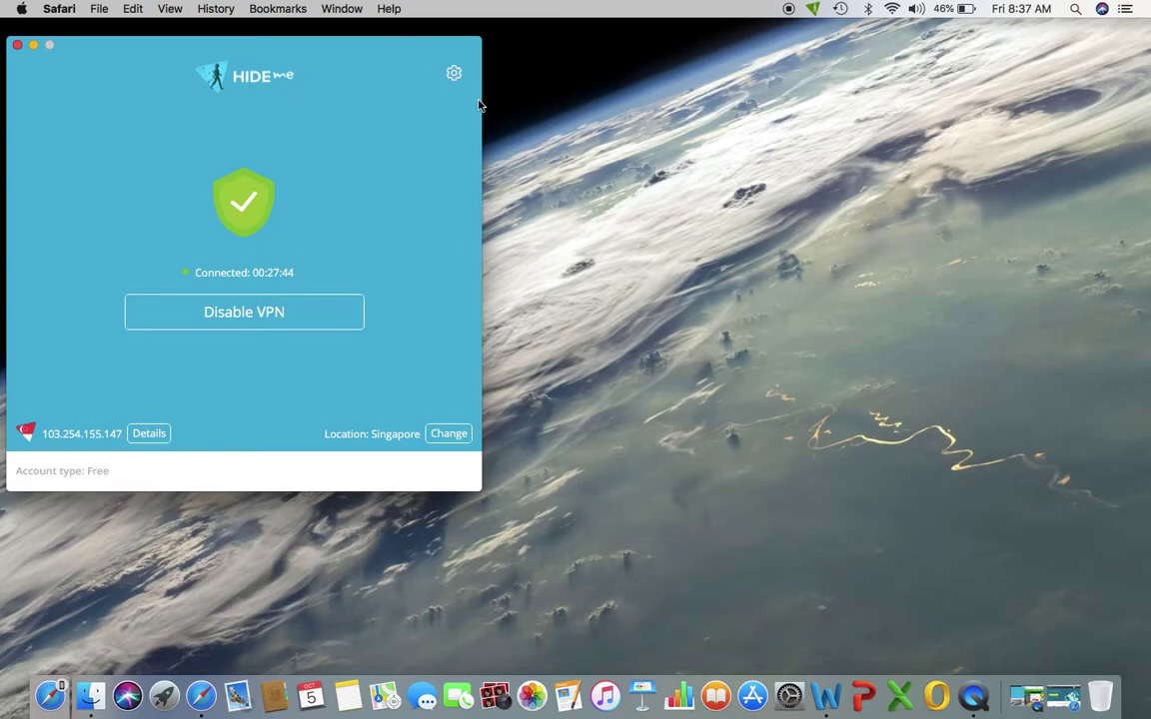
left_click_drag(400, 43, 728, 134)
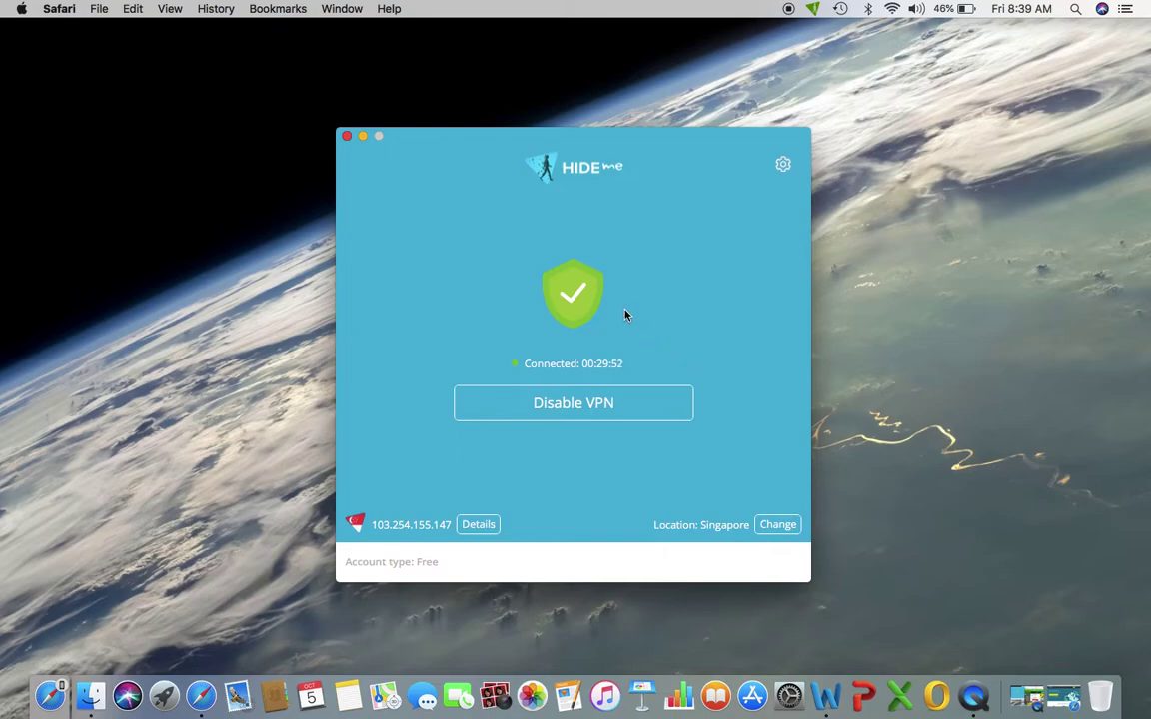
left_click_drag(646, 136, 971, 88)
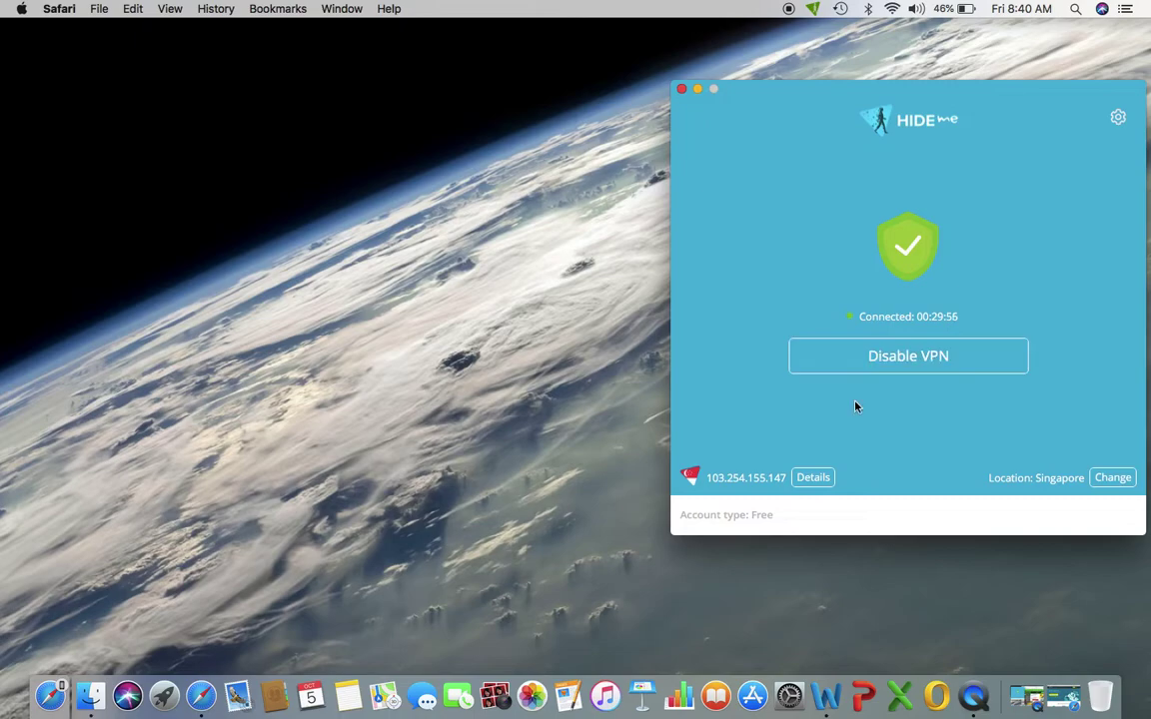
Step: Check the VPN connection's IP address in the privacy check and look through the available server locations
left_click(812, 476)
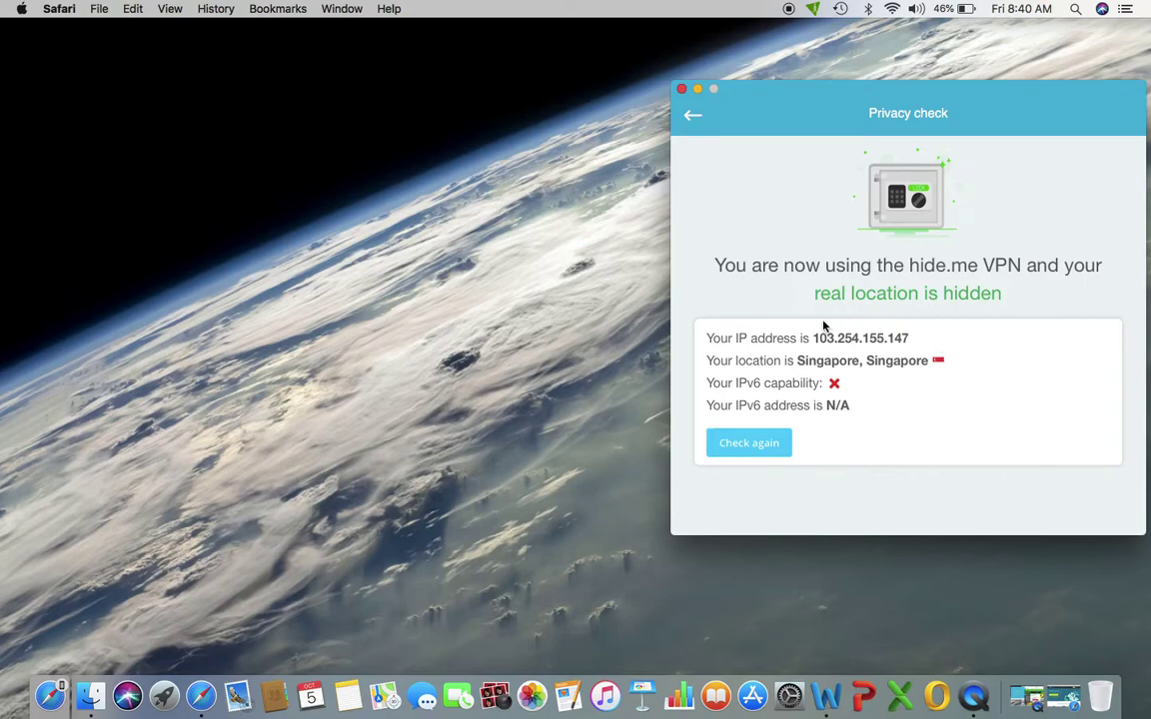
left_click_drag(911, 339, 816, 339)
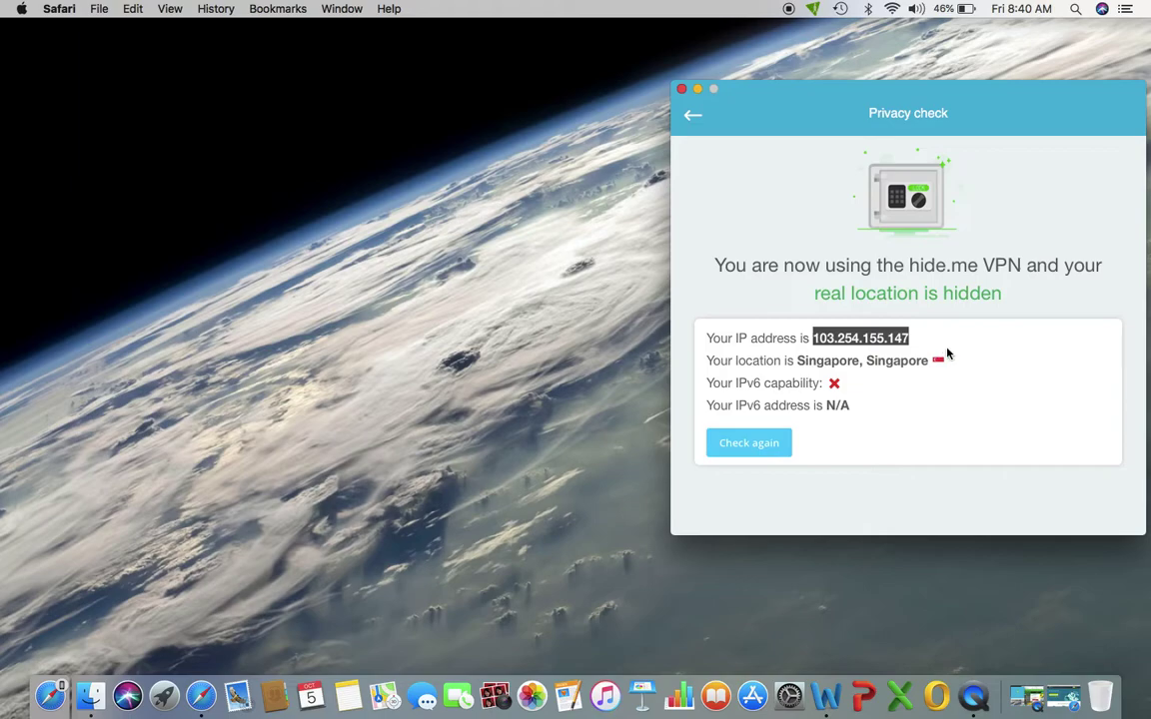
left_click(692, 118)
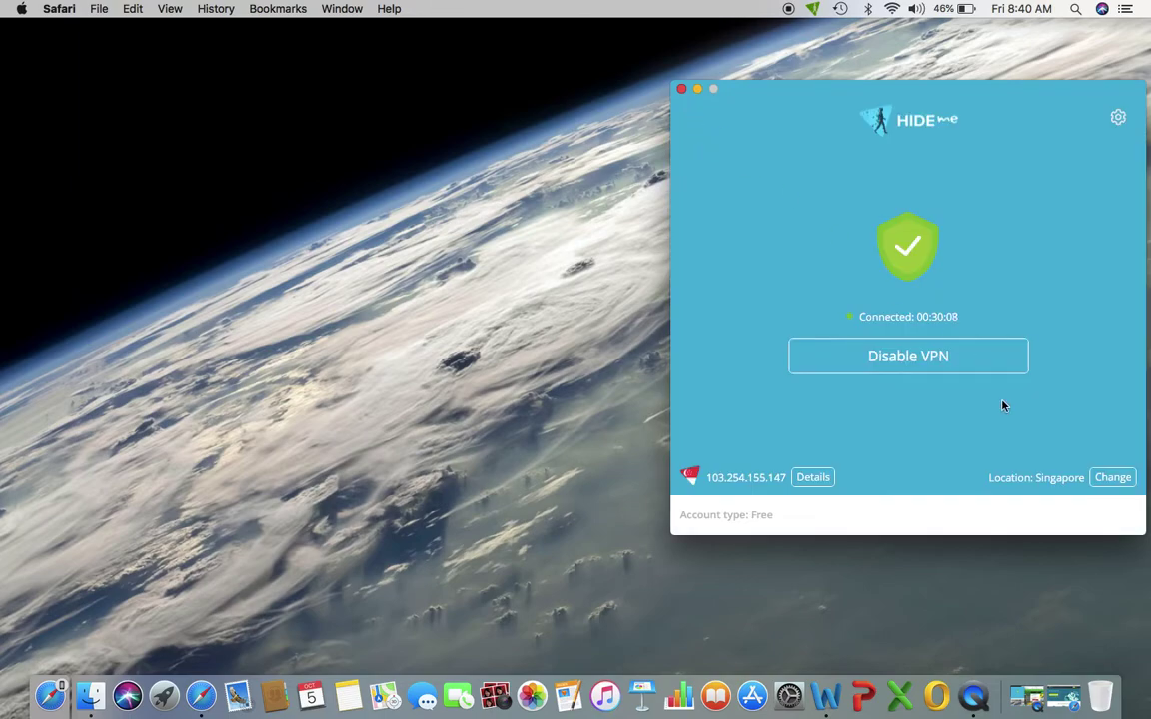
left_click(1112, 477)
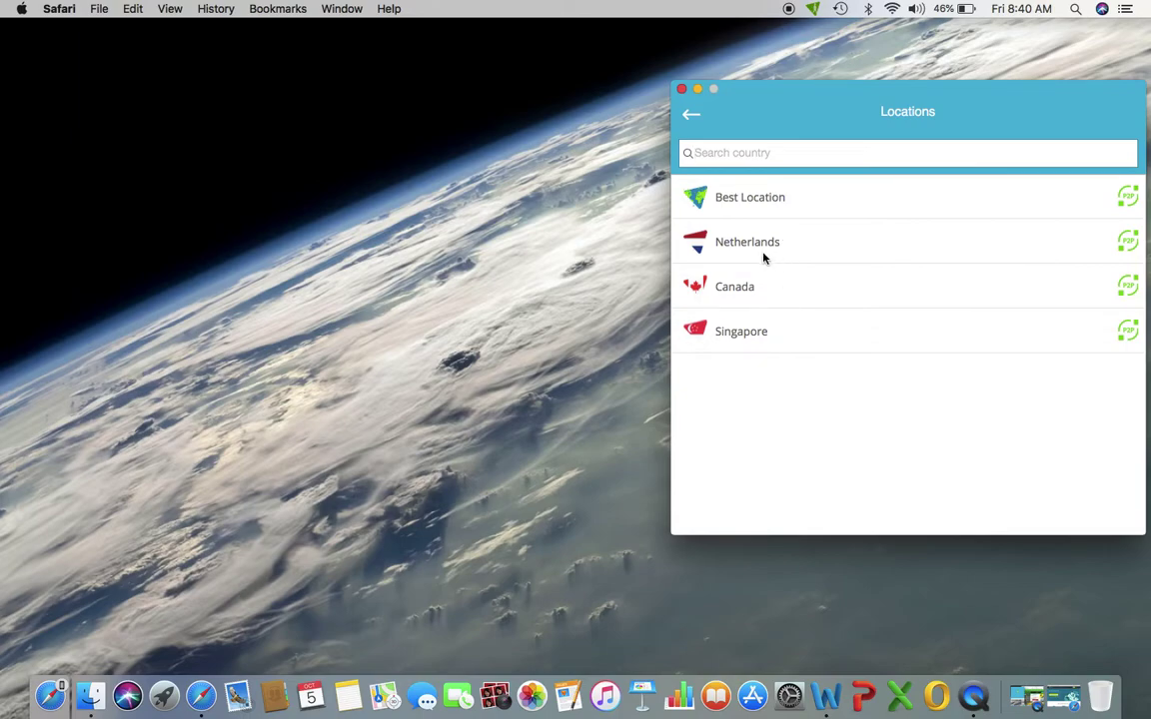
left_click(690, 118)
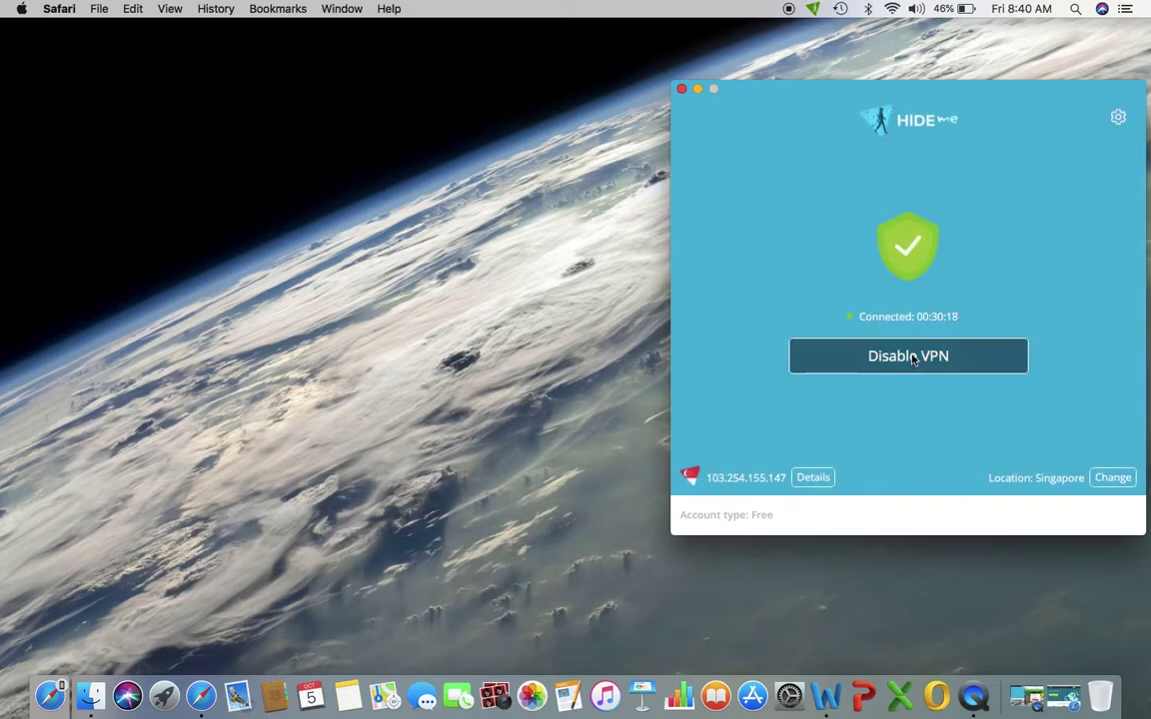
Step: Switch back to Safari and open whatismyipaddress.com
left_click(1066, 699)
left_click(761, 37)
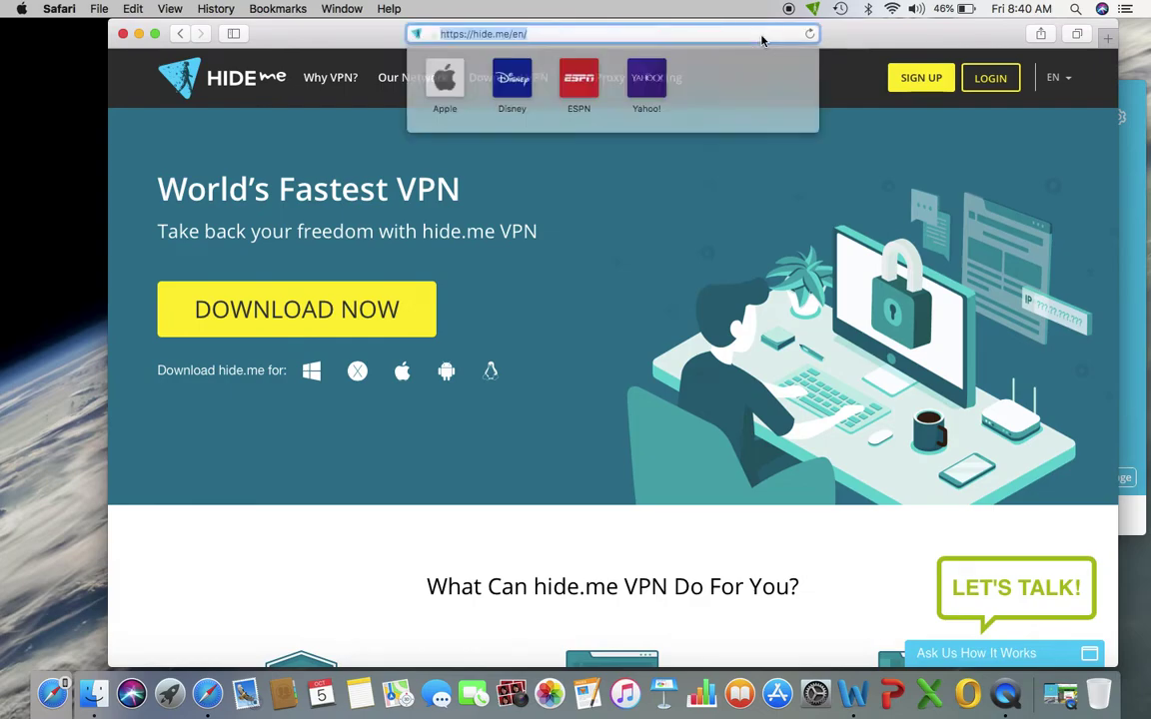
key("BackSpace")
type("whatismyipaddress.com")
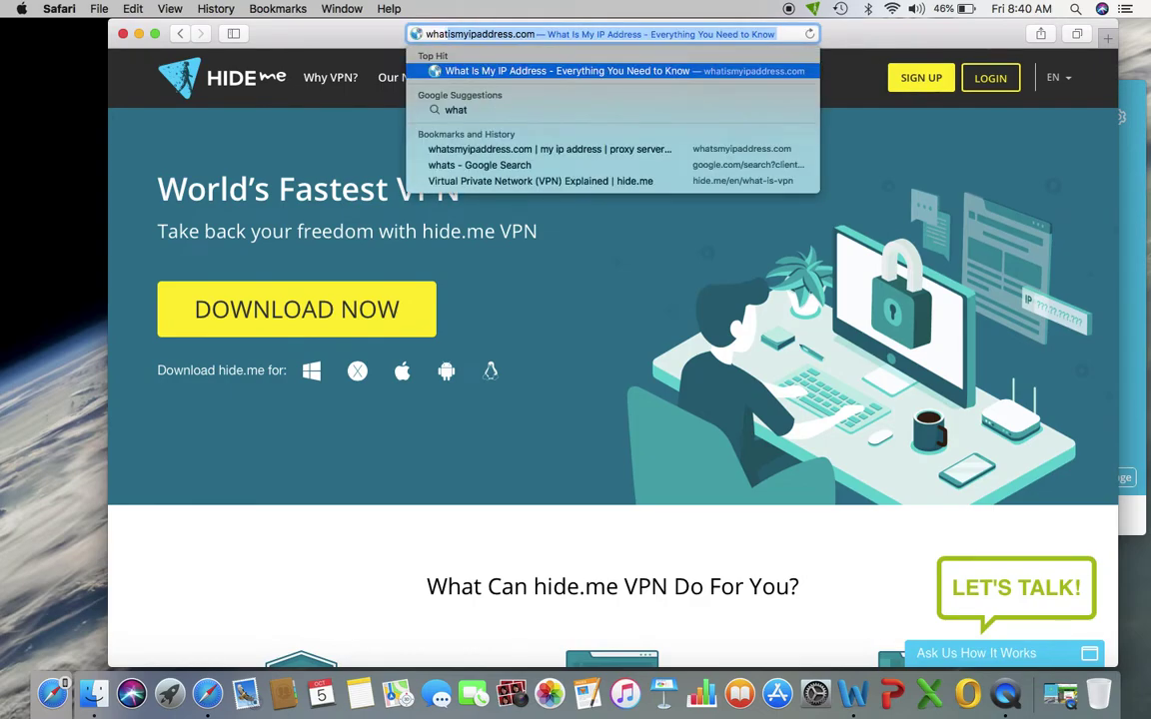
key("Return")
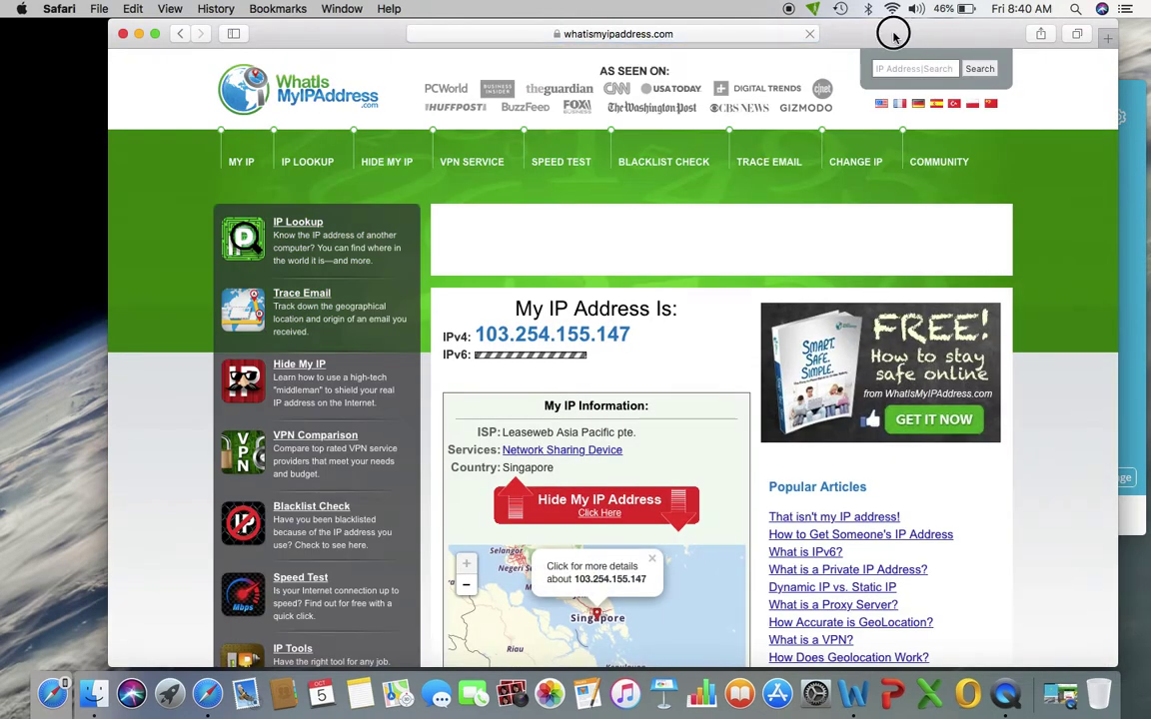
Step: Place the browser beside the VPN app's privacy check and compare the IP address and location shown in both
left_click_drag(817, 30, 482, 8)
left_click(844, 218)
left_click(817, 478)
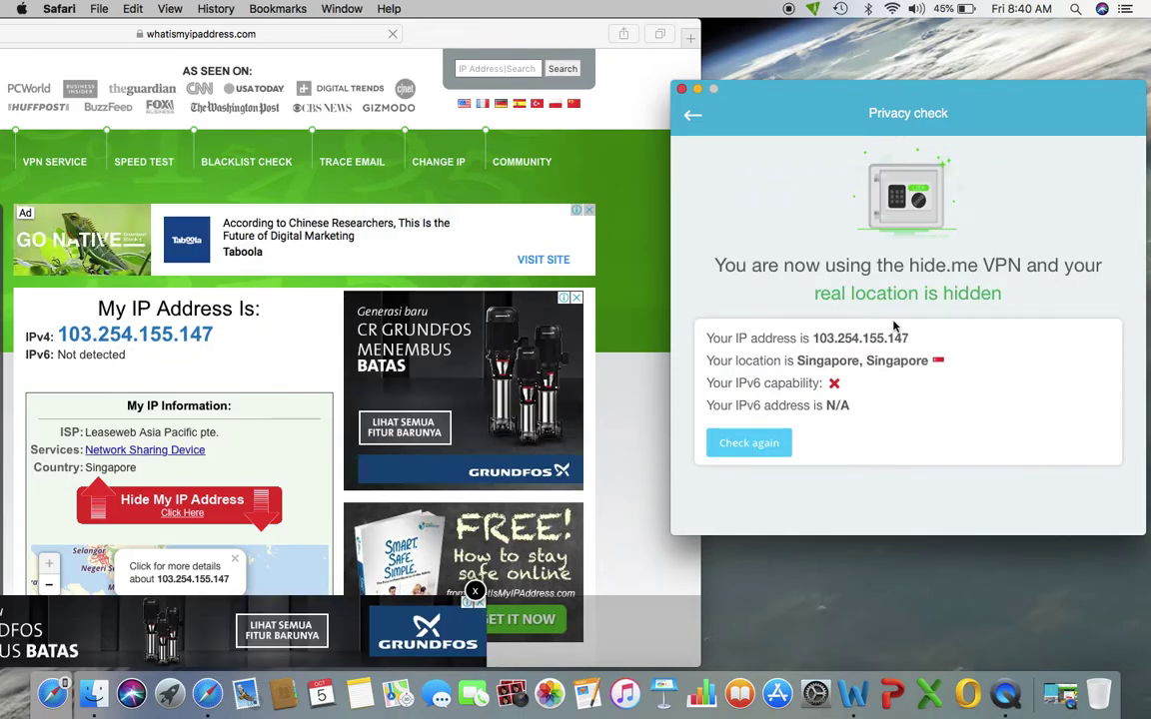
scroll(215, 394, "down", 2)
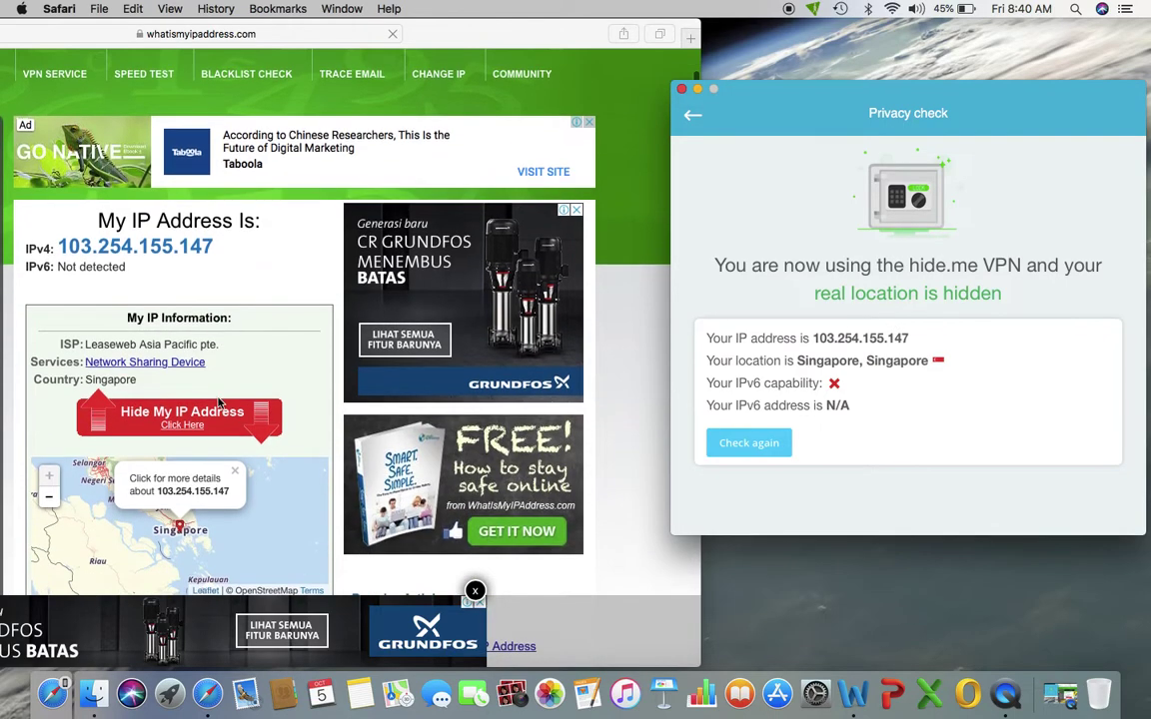
scroll(218, 399, "down", 3)
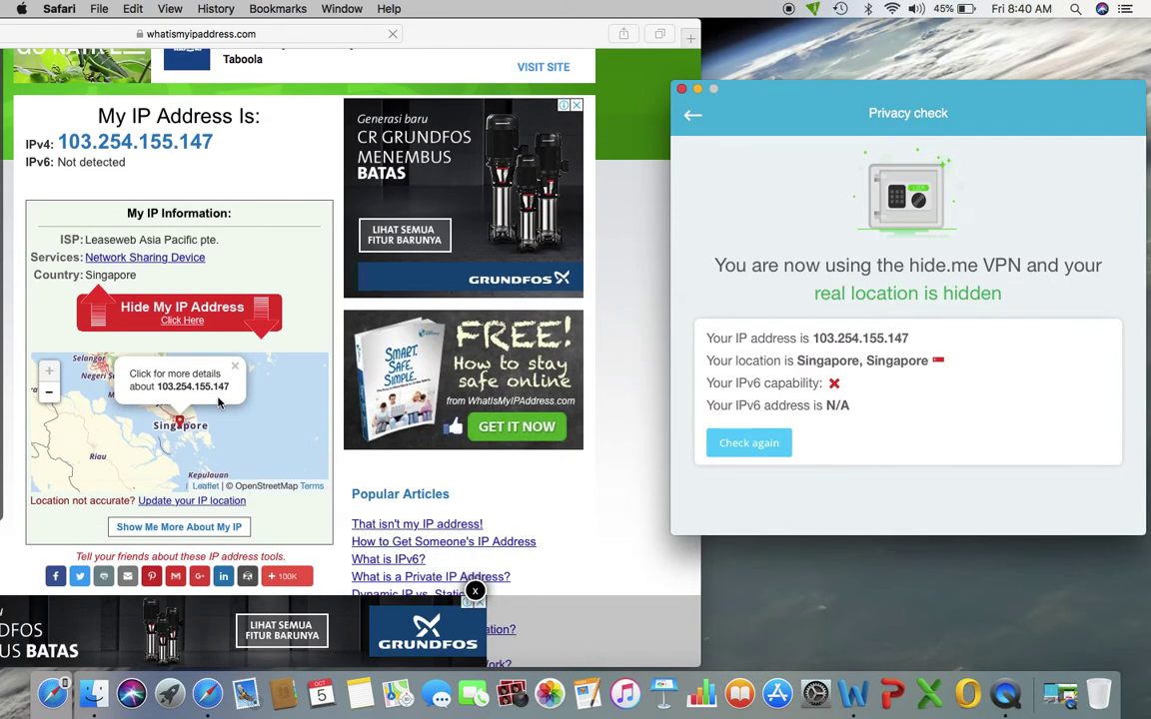
scroll(217, 400, "down", 1)
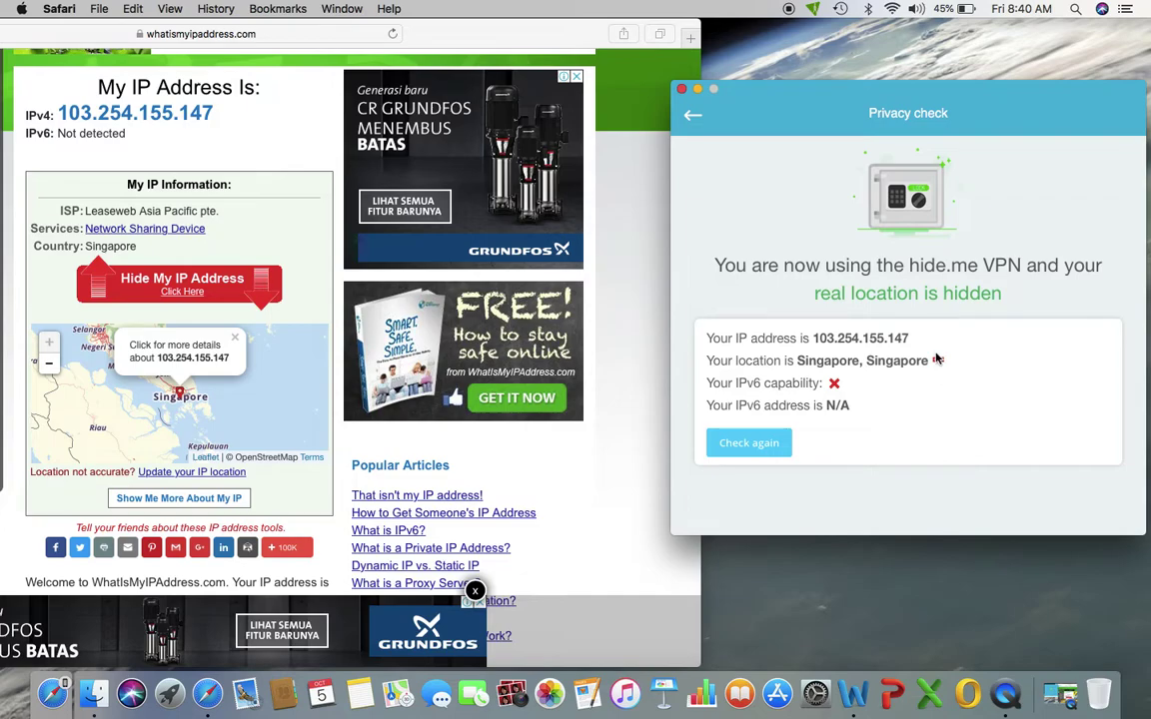
Step: Minimize the browser and move the hide.me VPN window to the middle of the desktop
left_click(630, 84)
double_click(489, 30)
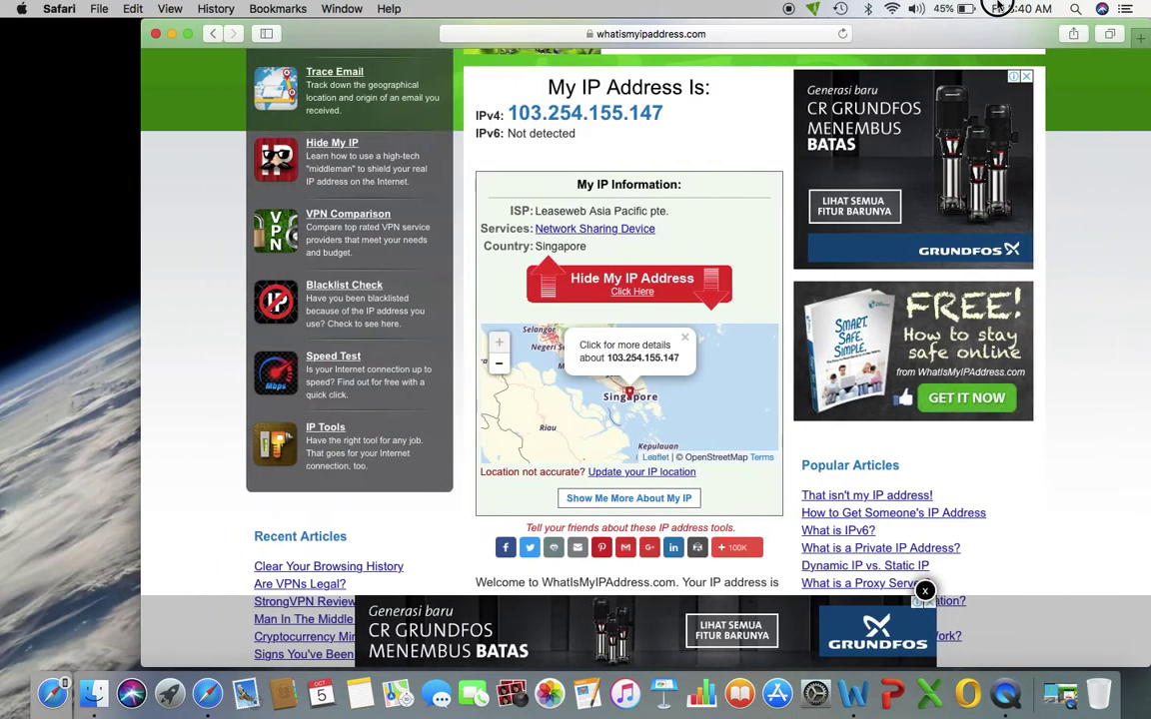
left_click(171, 34)
left_click_drag(791, 105, 412, 100)
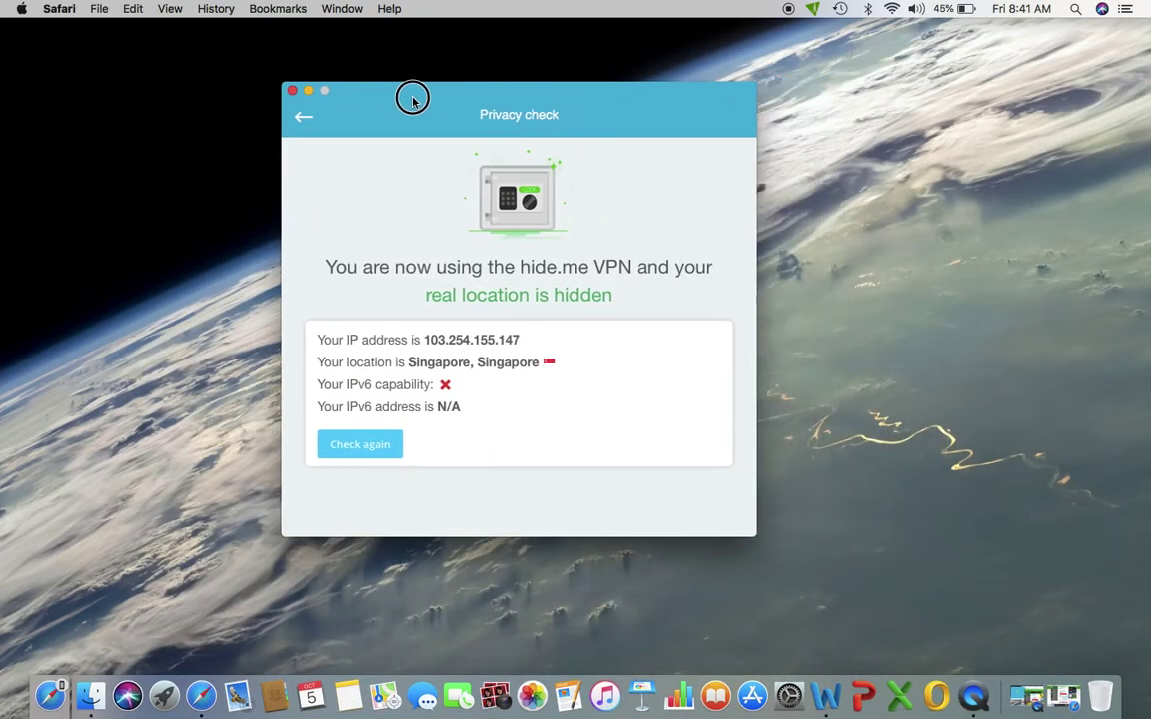
Step: Leave the privacy check and open the VPN app's settings to view the plan and account information
left_click(303, 119)
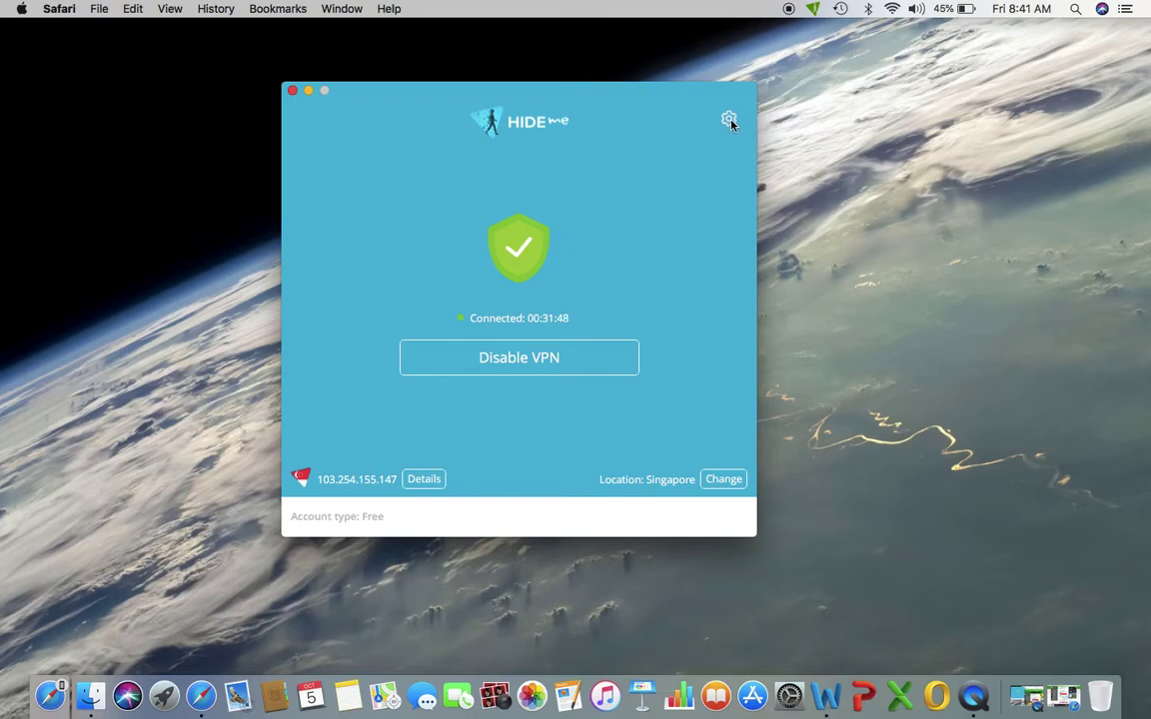
left_click(729, 119)
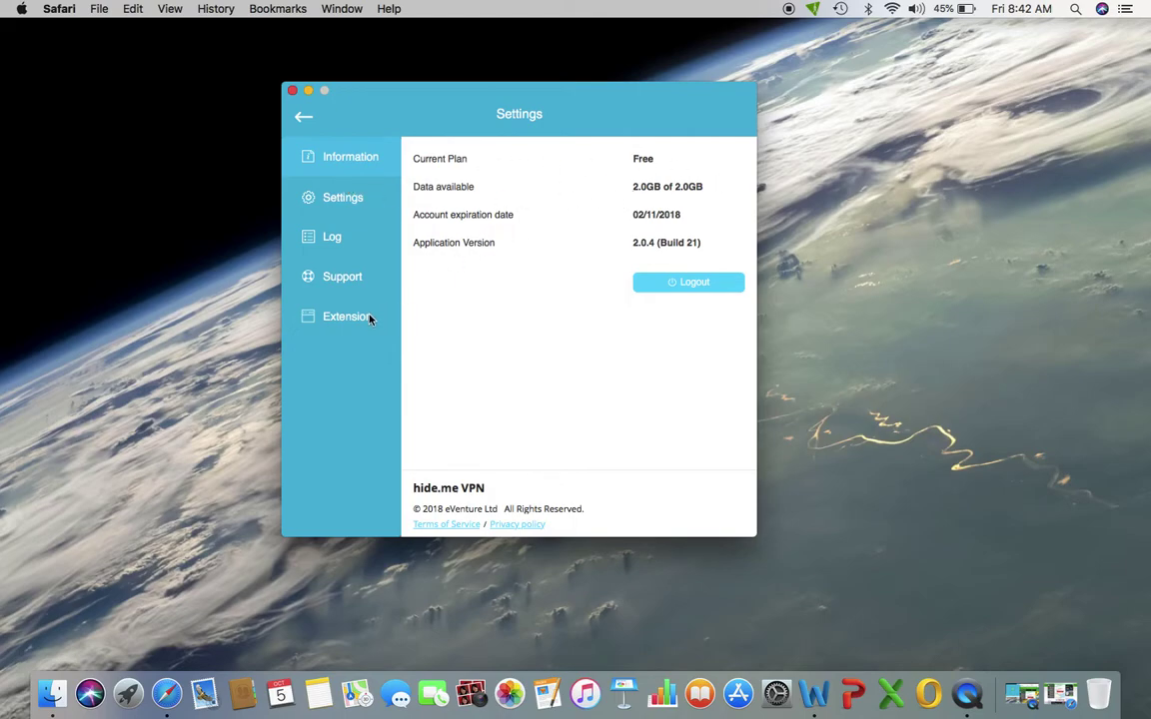
Step: Review the VPN app's general settings, support form and browser extension options, and return to its main connection screen
left_click(353, 207)
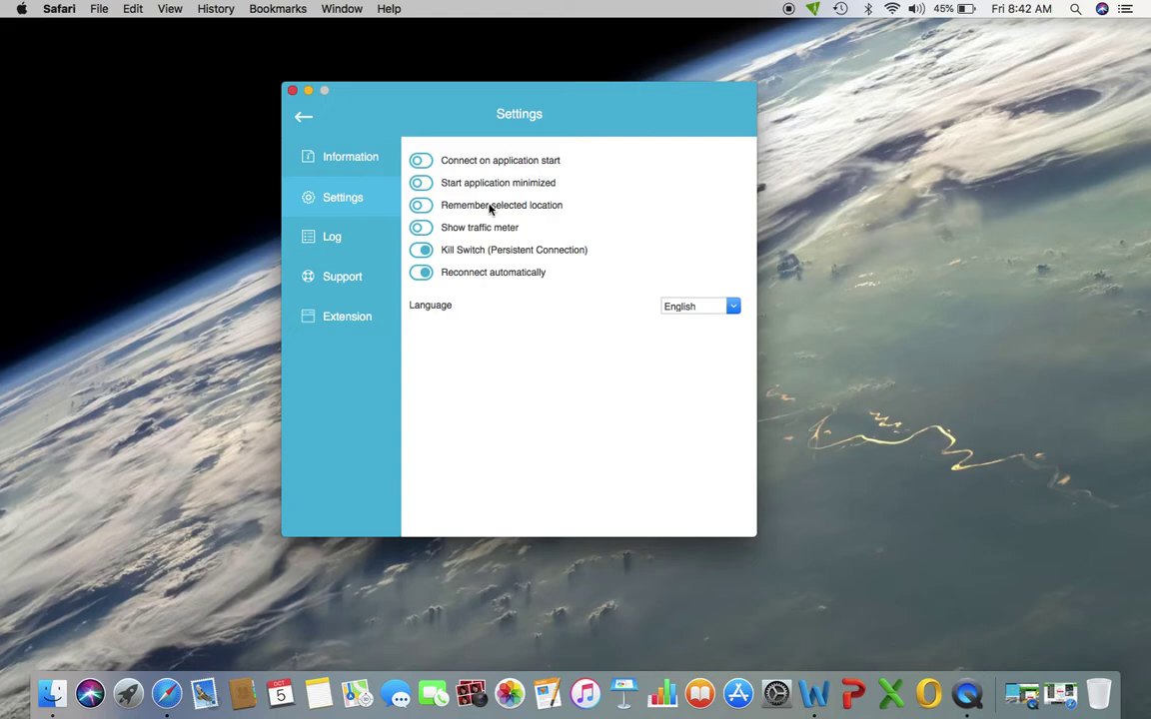
left_click(346, 279)
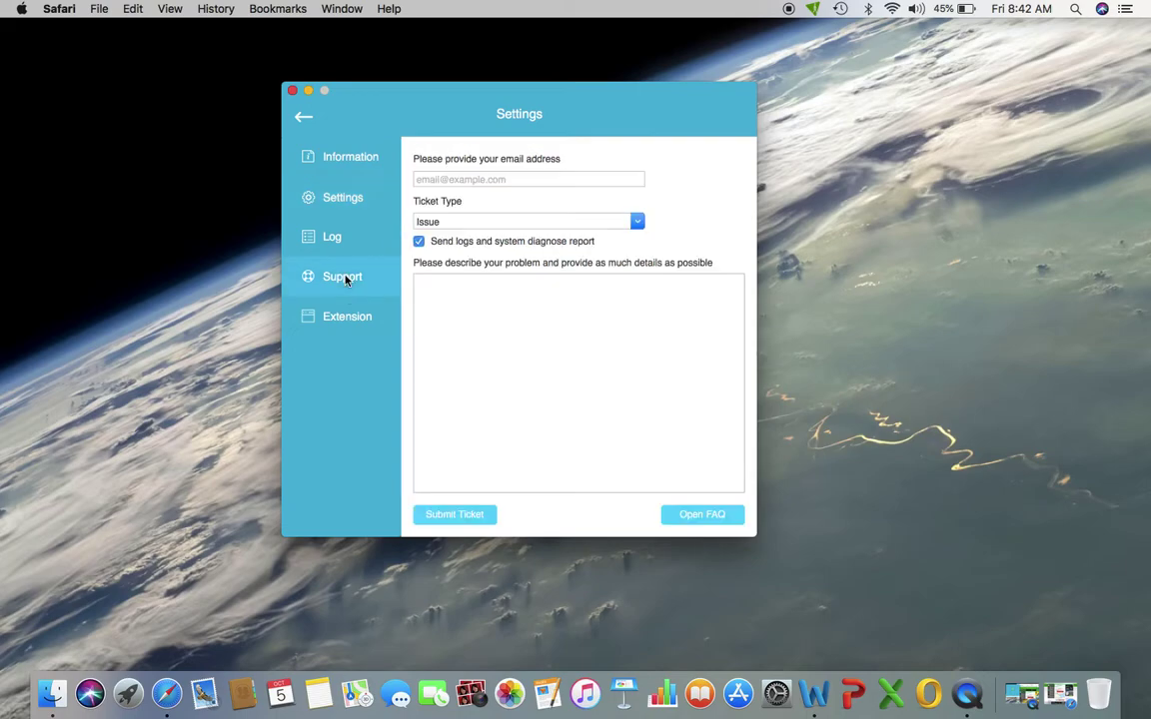
left_click(344, 318)
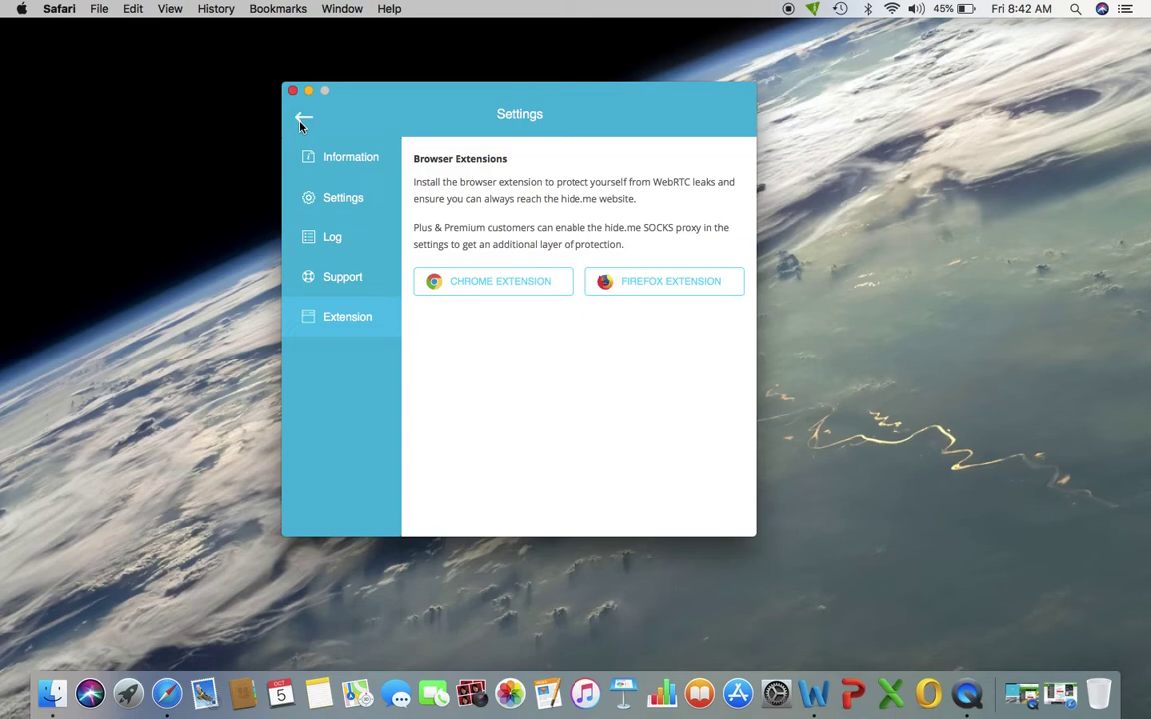
left_click(302, 119)
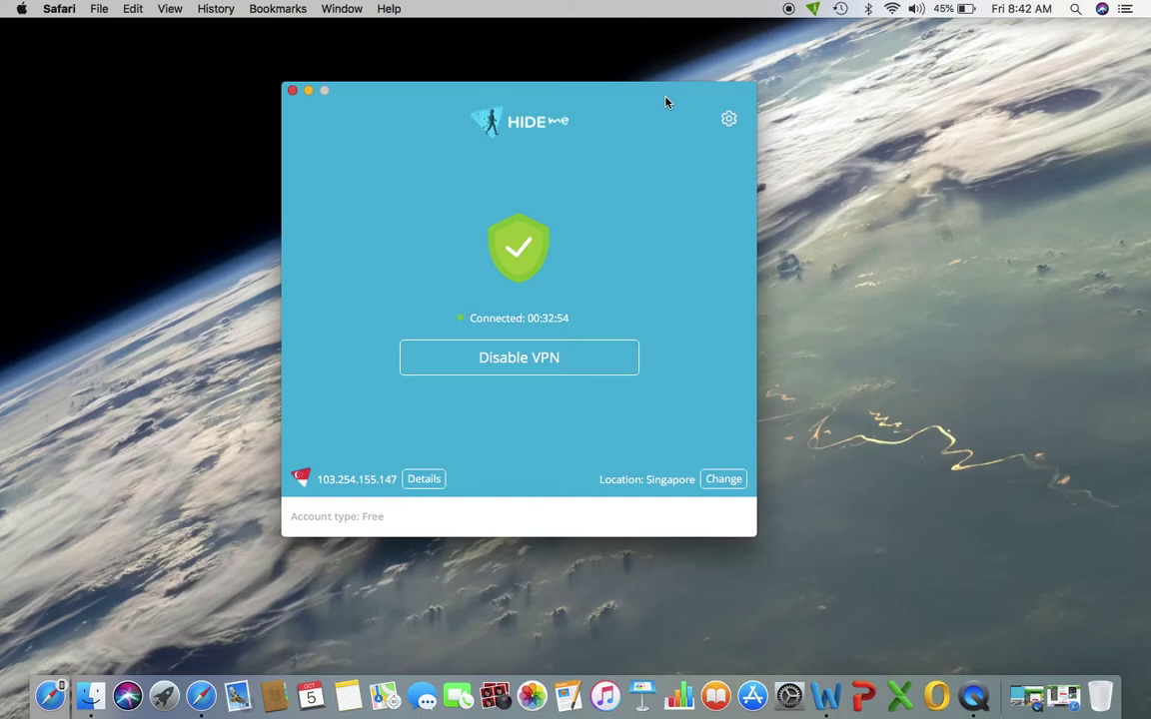
Step: Restore the minimized Safari window with whatismyipaddress.com and arrange it side by side with the hide.me VPN window
left_click(1067, 698)
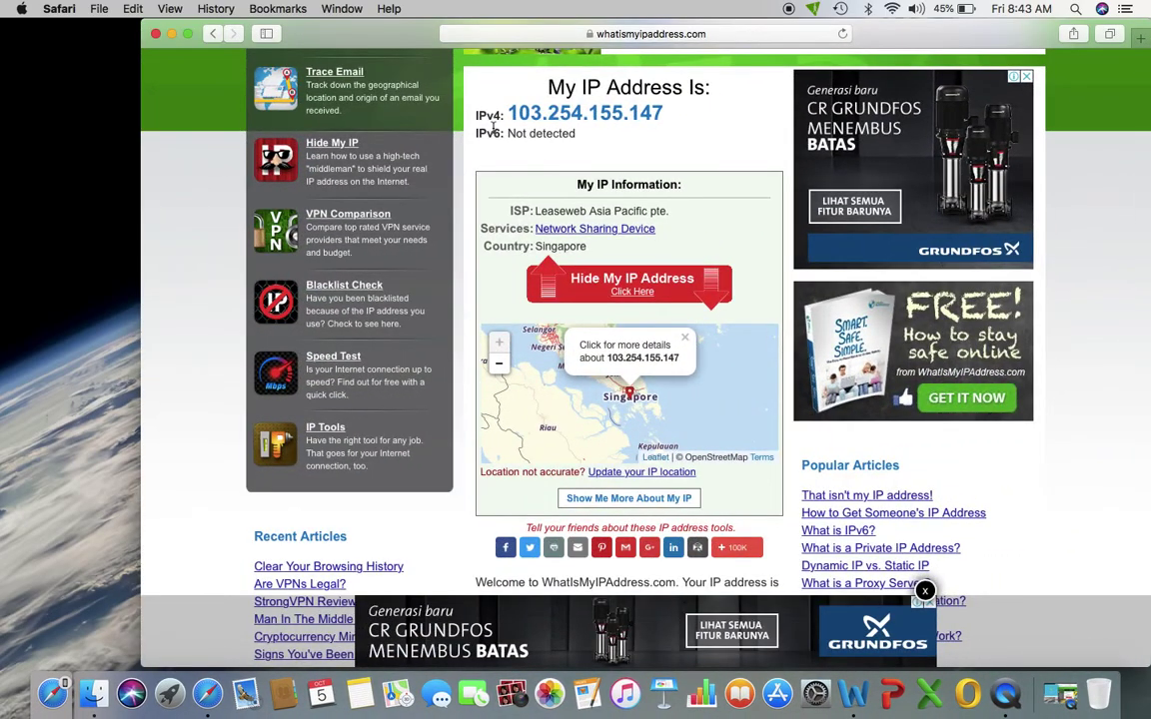
left_click_drag(391, 31, 804, 44)
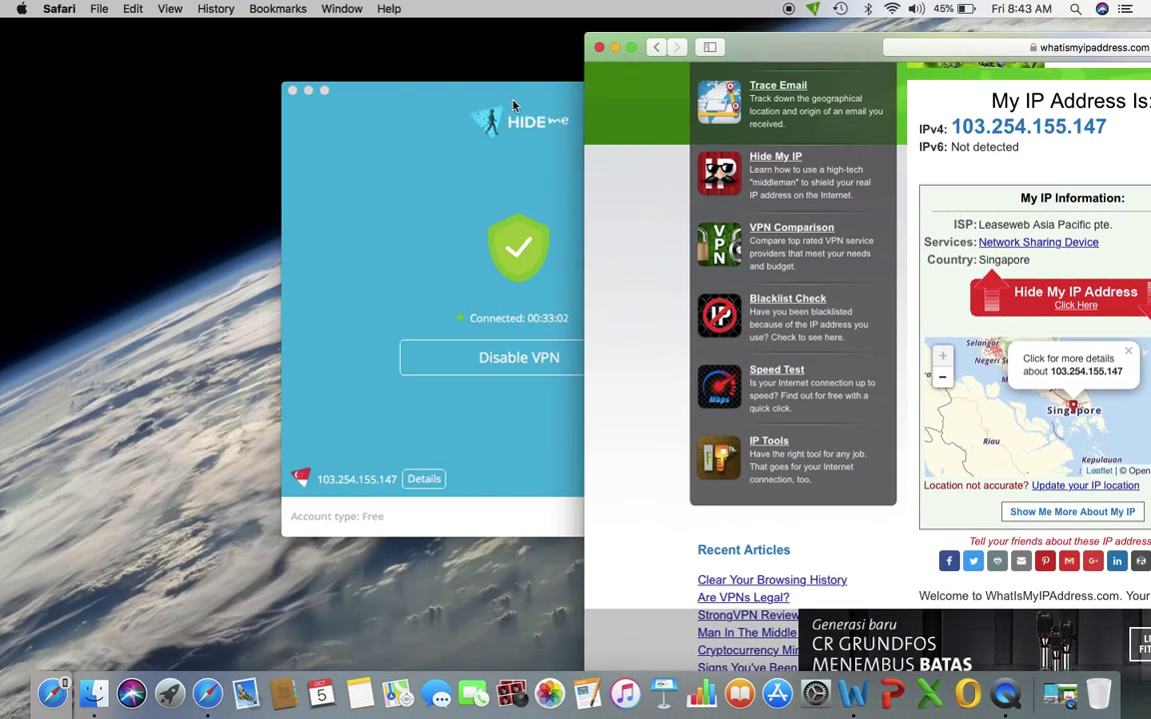
left_click(272, 75)
left_click_drag(419, 100, 173, 95)
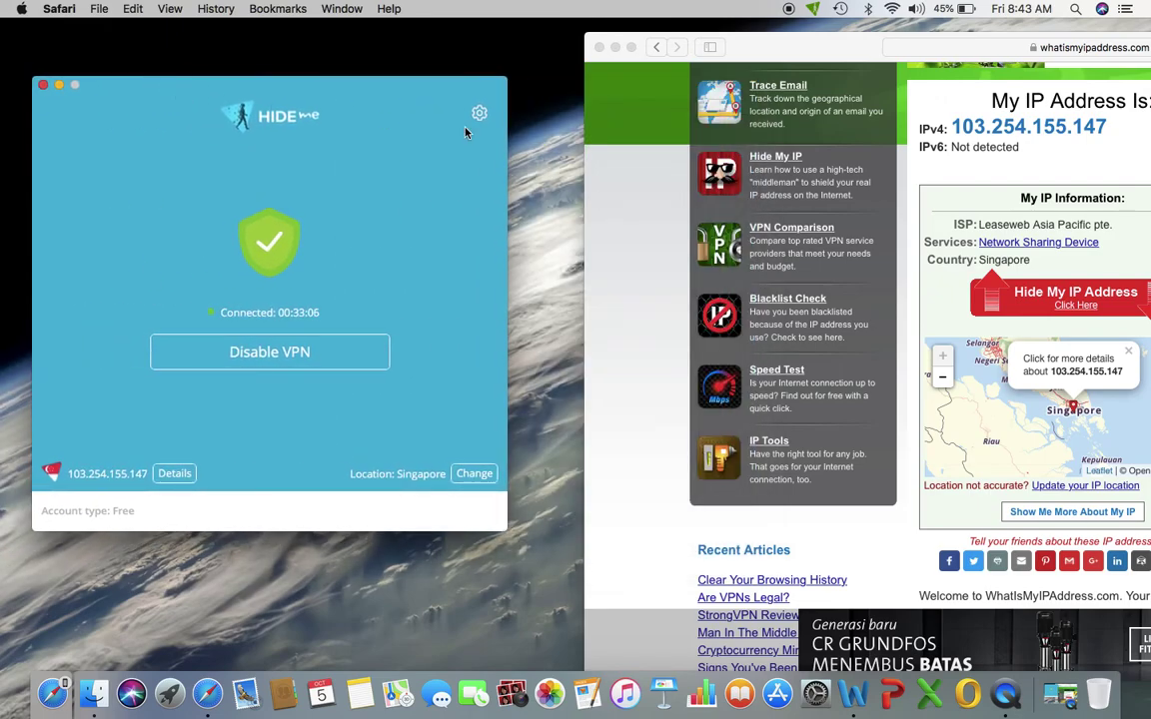